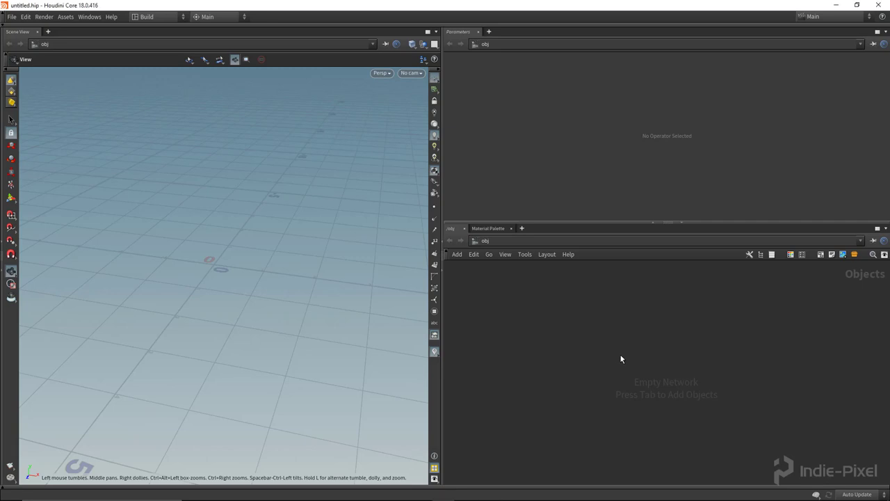
Open the node menu in the empty network, browse the houdini18.0 folder in Explorer, then return to Houdini
{"action": "key", "text": "Tab"}
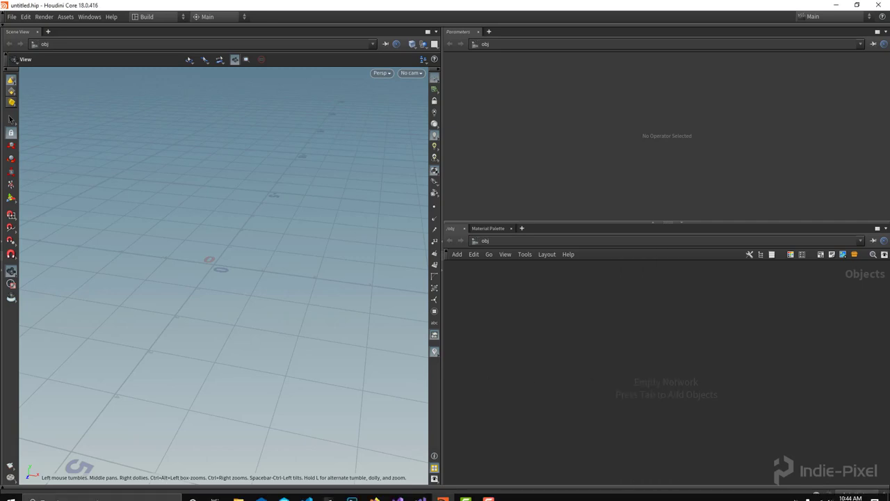
{"action": "left_click", "coordinate": [216, 491]}
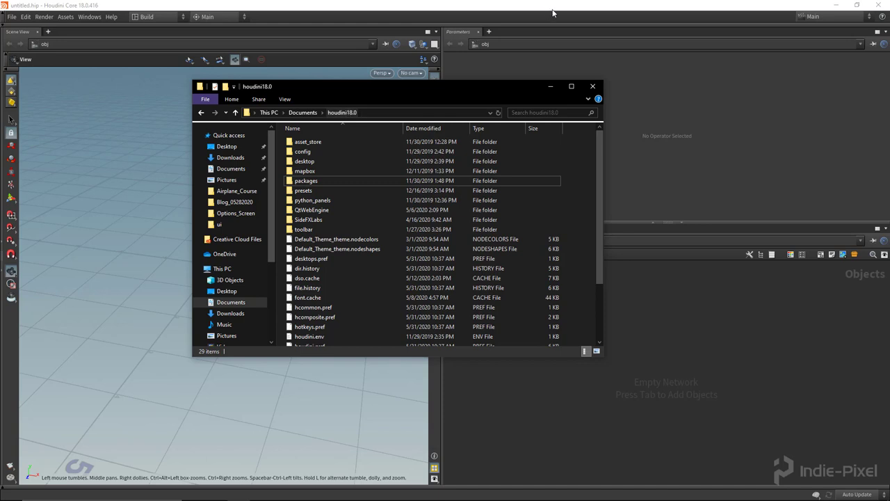
{"action": "left_click", "coordinate": [674, 349]}
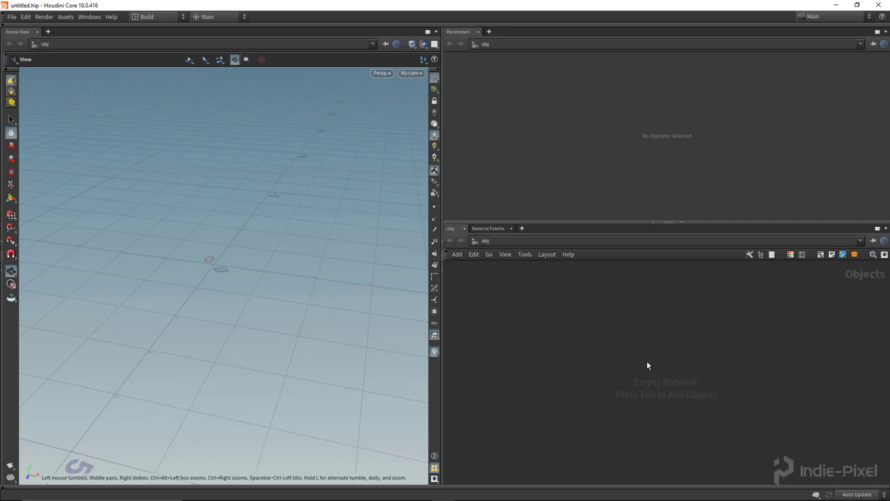
Check the Indie-Pixel entry in the node menu, then enlarge the network editor pane upward
{"action": "key", "text": "Tab"}
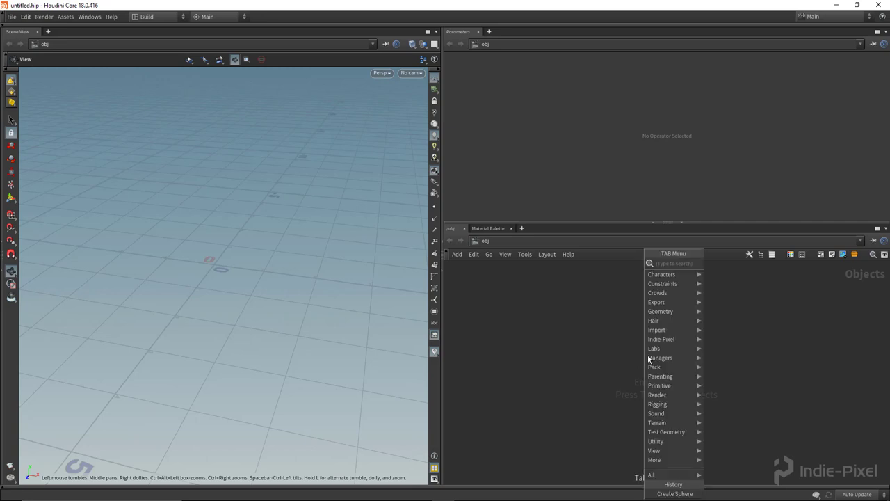
{"action": "mouse_move", "coordinate": [664, 341]}
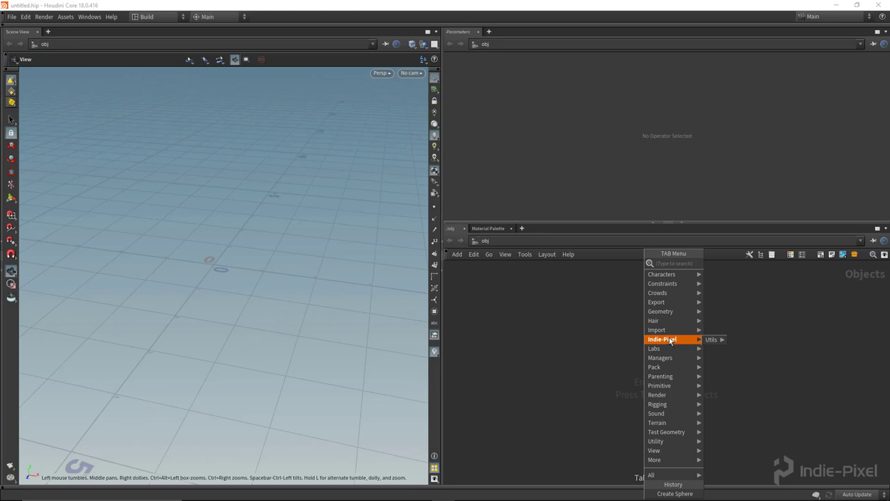
{"action": "left_click", "coordinate": [607, 368]}
{"action": "left_click_drag", "start_coordinate": [705, 222], "coordinate": [705, 190]}
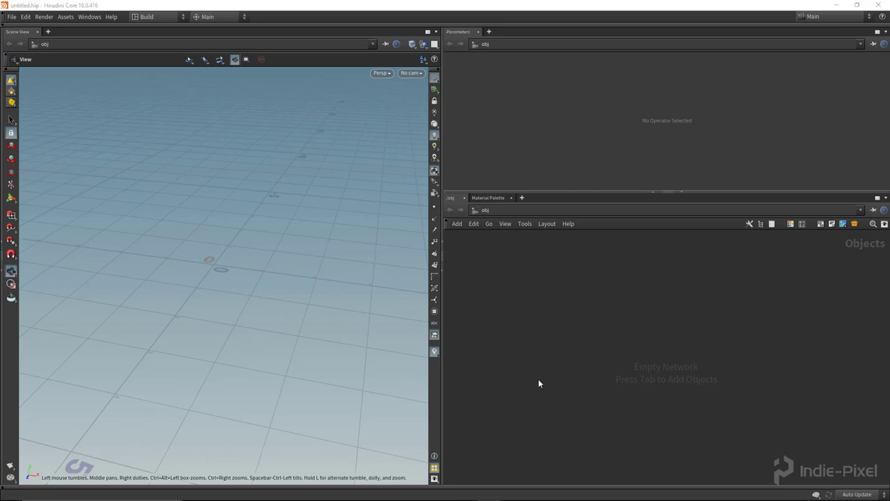
In File Explorer, go up to Documents and create a folder named indie_pixel_hdas
{"action": "mouse_move", "coordinate": [341, 498]}
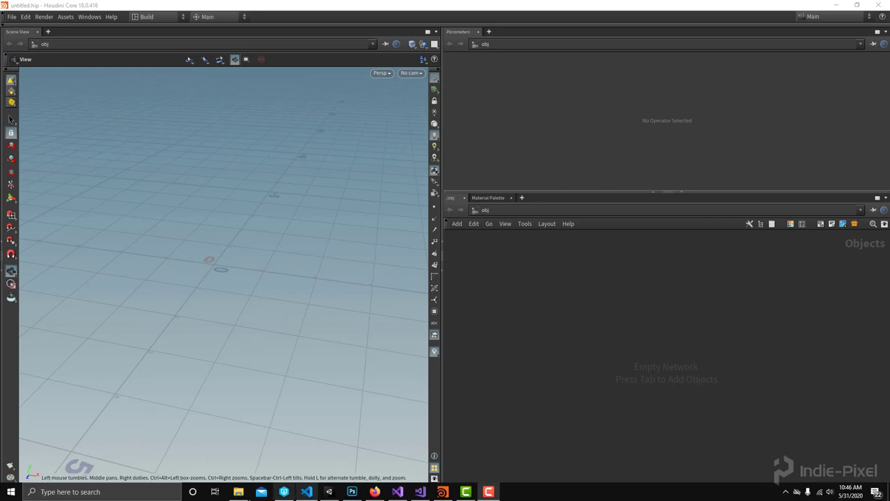
{"action": "left_click", "coordinate": [238, 492]}
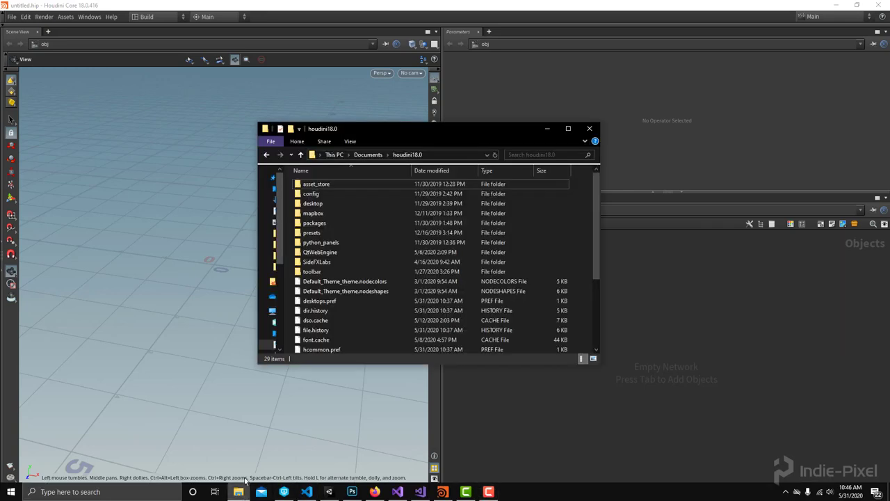
{"action": "left_click", "coordinate": [361, 157]}
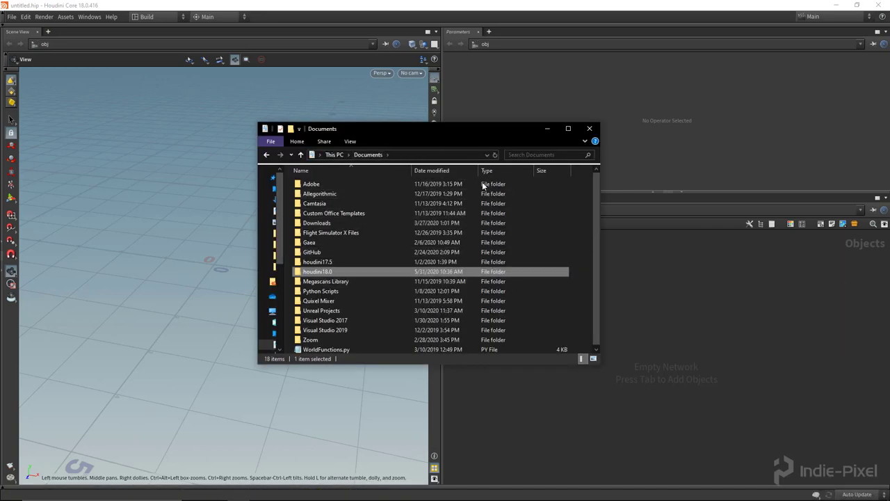
{"action": "right_click", "coordinate": [554, 323]}
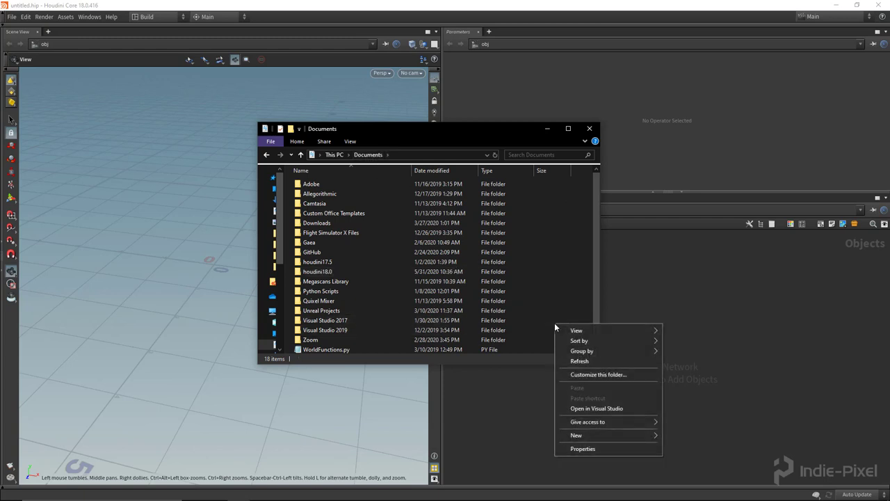
{"action": "left_click", "coordinate": [406, 132]}
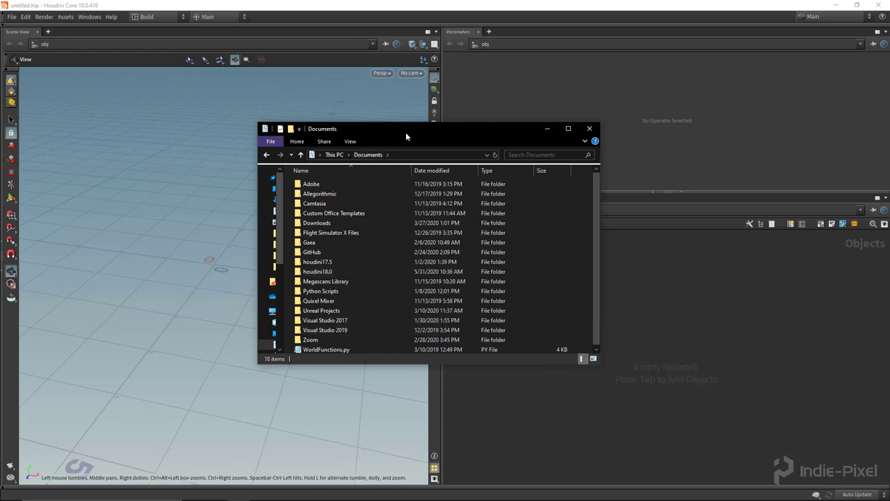
{"action": "left_click_drag", "start_coordinate": [405, 132], "coordinate": [398, 128]}
{"action": "key", "text": "ctrl+shift+n"}
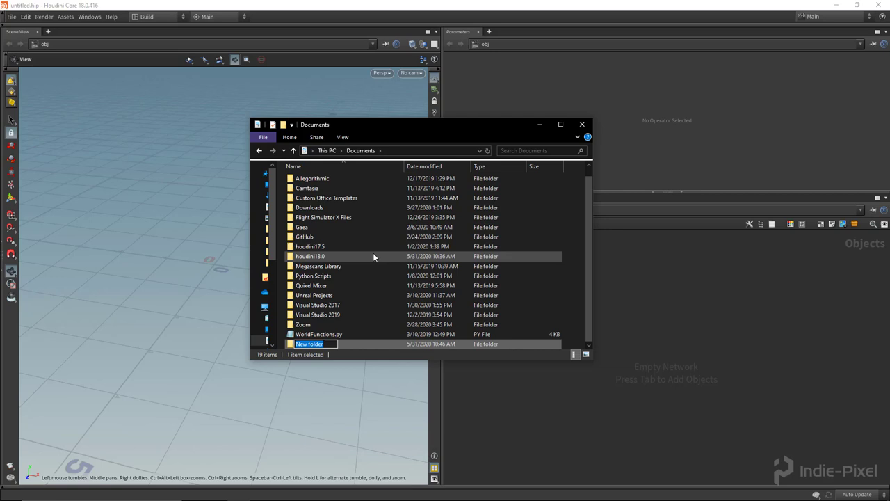
{"action": "type", "text": "indie_pixel_hdas"}
{"action": "key", "text": "Return"}
{"action": "key", "text": "Return"}
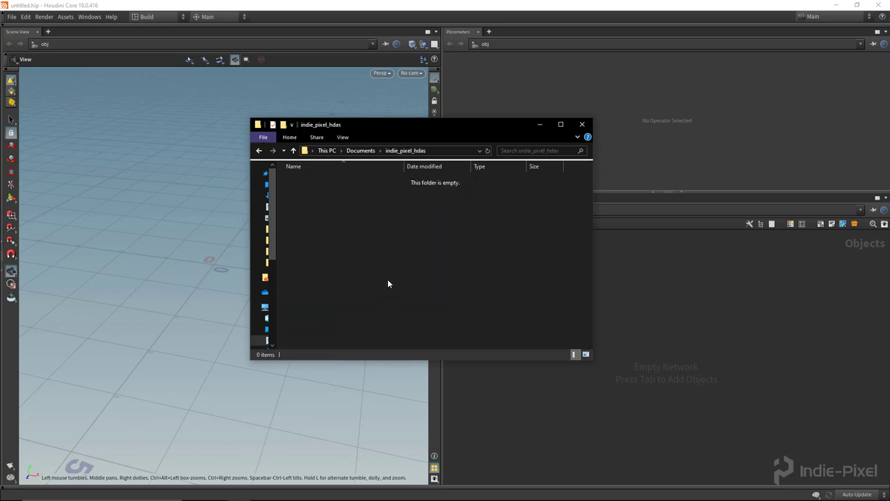
Add a Geometry node at the object level and rename it box_maker
{"action": "left_click", "coordinate": [647, 365]}
{"action": "key", "text": "Tab"}
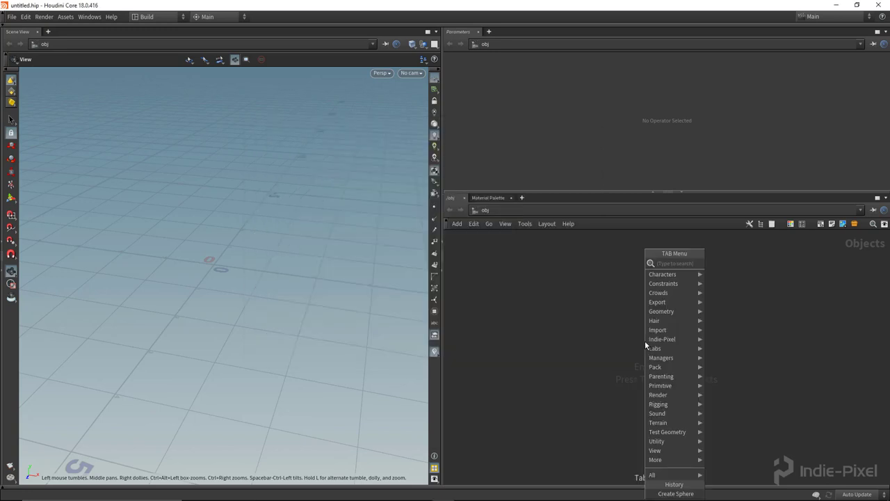
{"action": "type", "text": "ge"}
{"action": "key", "text": "Return"}
{"action": "left_click", "coordinate": [645, 340]}
{"action": "double_click", "coordinate": [684, 341]}
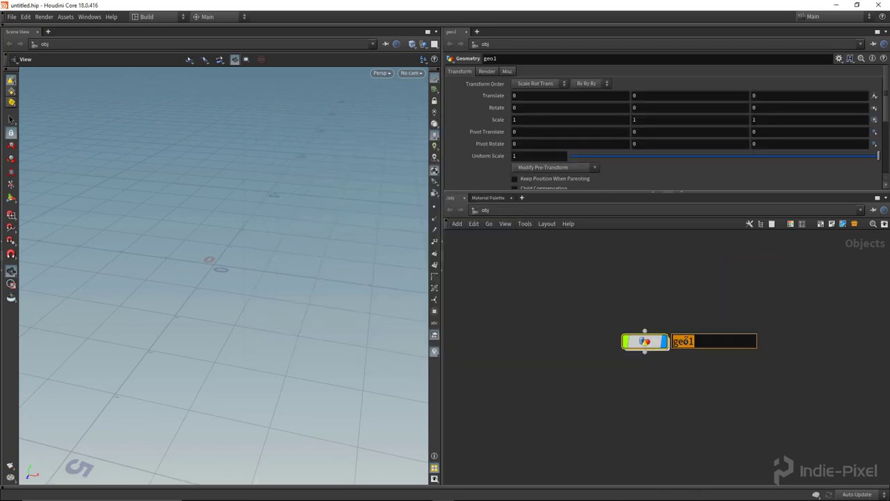
{"action": "type", "text": "box_maker"}
{"action": "key", "text": "Return"}
Inside box_maker, place a Box node
{"action": "key", "text": "i"}
{"action": "key", "text": "Tab"}
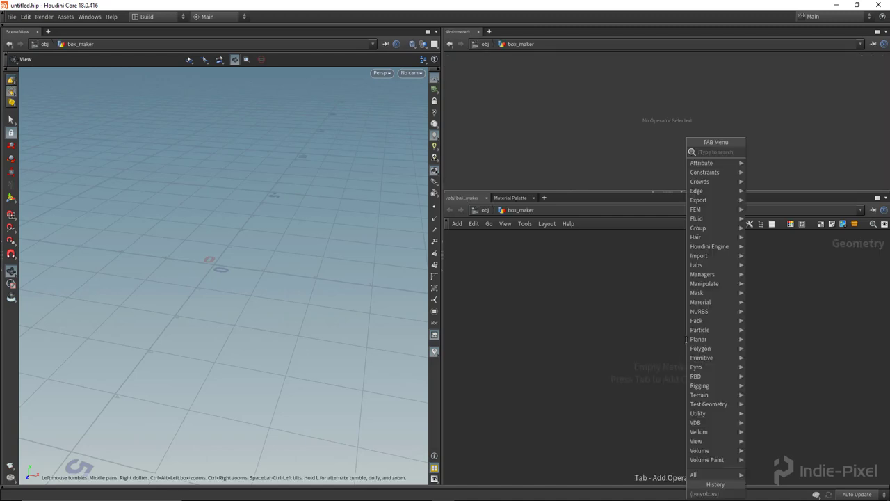
{"action": "type", "text": "box"}
{"action": "key", "text": "Return"}
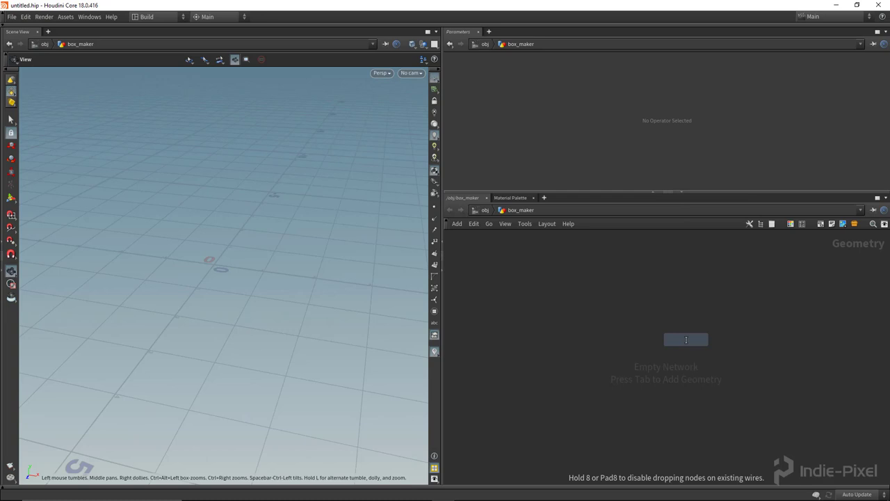
{"action": "left_click", "coordinate": [660, 339]}
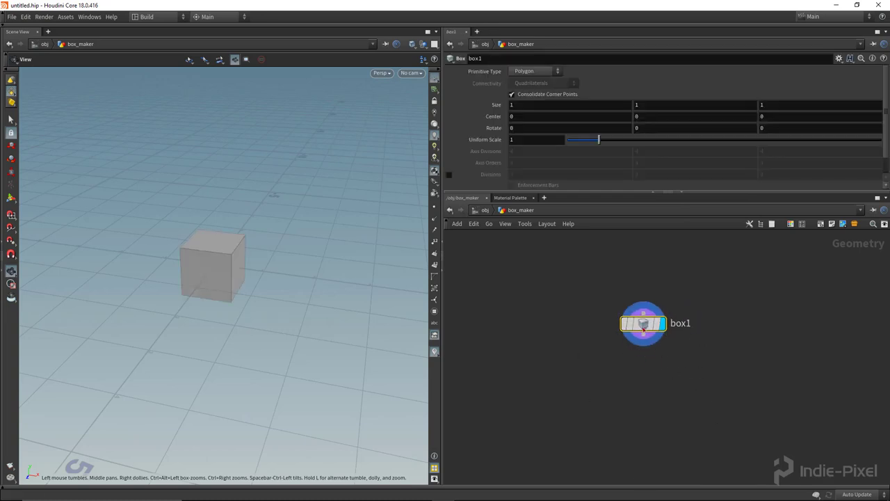
Start a digital asset from box_maker with operator name ip::box_maker::1.0
{"action": "key", "text": "u"}
{"action": "right_click", "coordinate": [656, 346]}
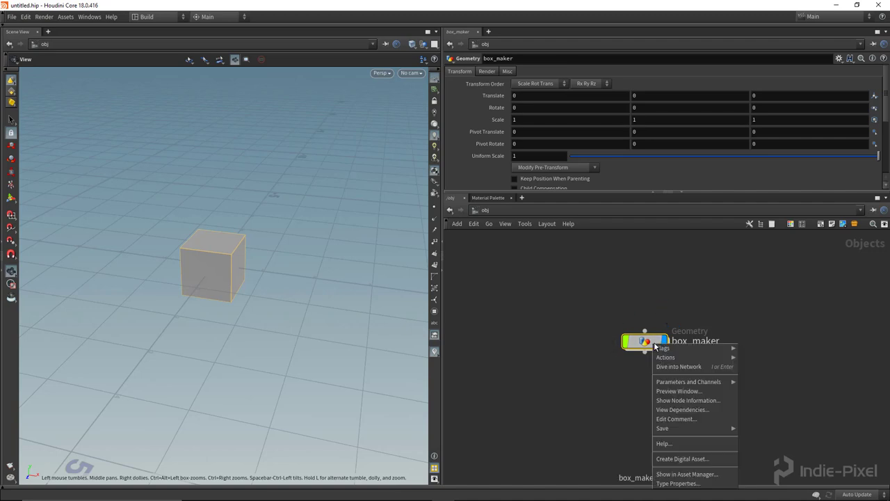
{"action": "left_click", "coordinate": [680, 459]}
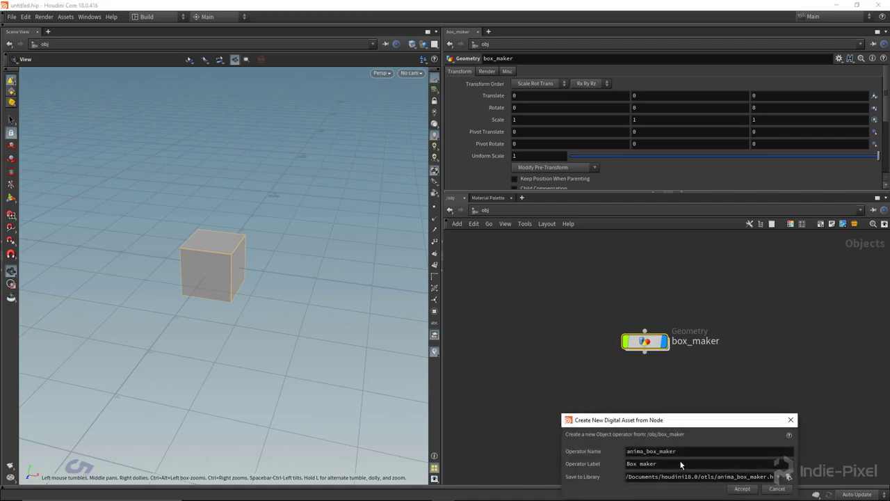
{"action": "left_click_drag", "start_coordinate": [641, 422], "coordinate": [307, 287]}
{"action": "left_click", "coordinate": [338, 316]}
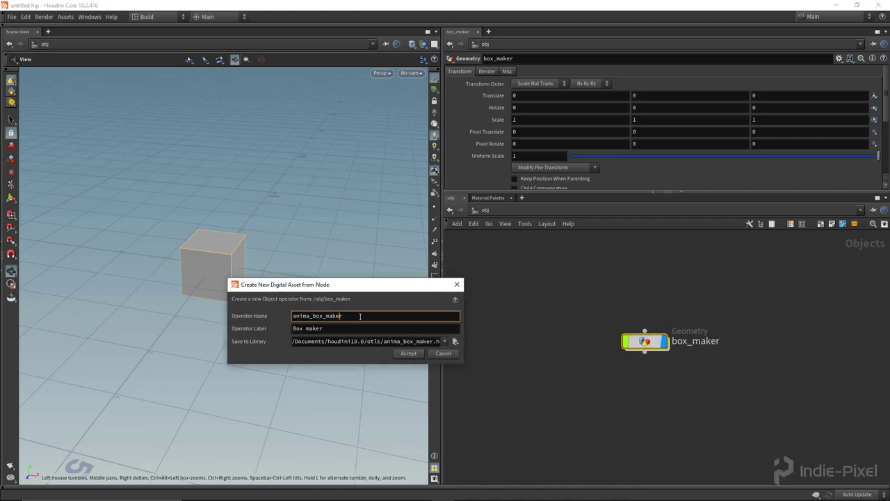
{"action": "key", "text": "shift+Home"}
{"action": "type", "text": "ip"}
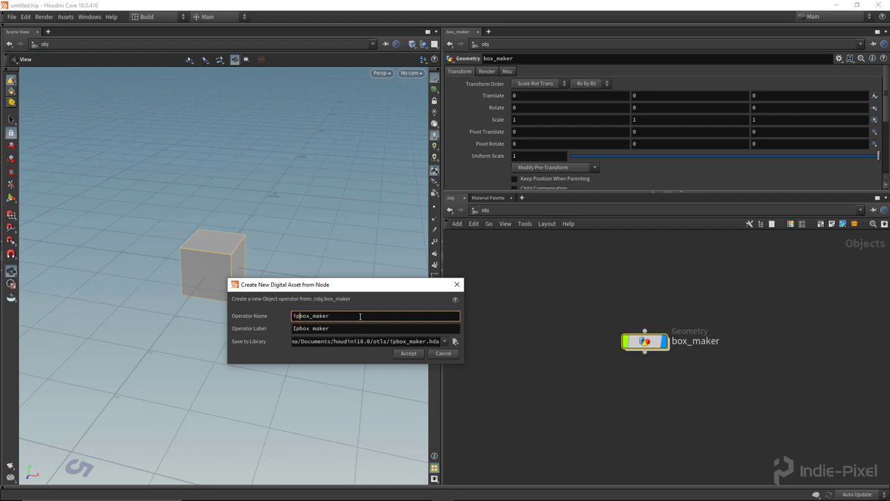
{"action": "type", "text": "::box_maker"}
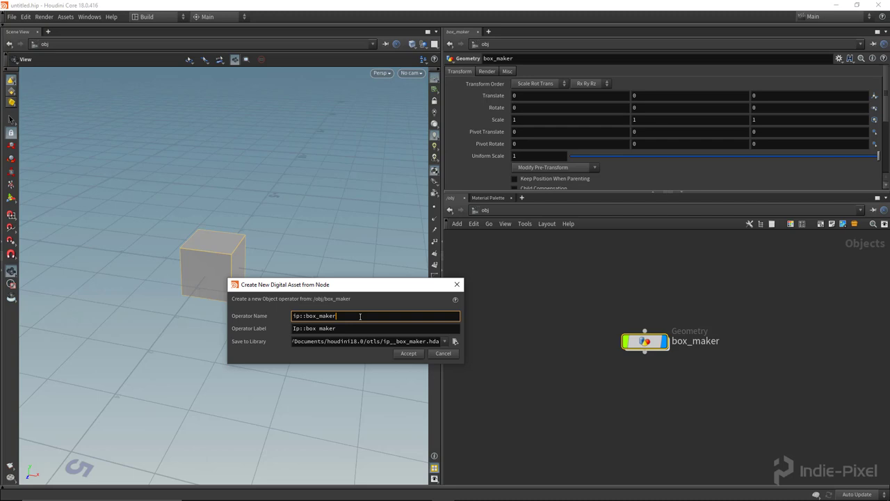
{"action": "type", "text": "::1.0"}
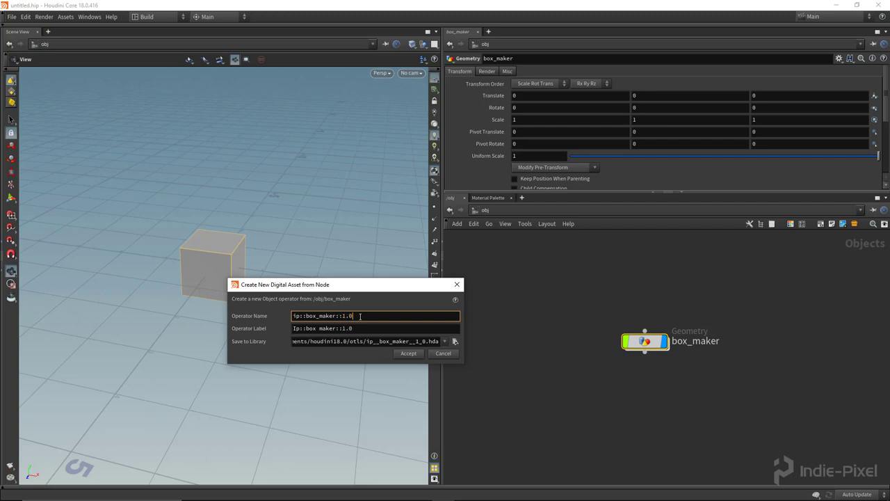
Set the asset's operator label to 'Ip Box Maker 1.0'
{"action": "key", "text": "Tab"}
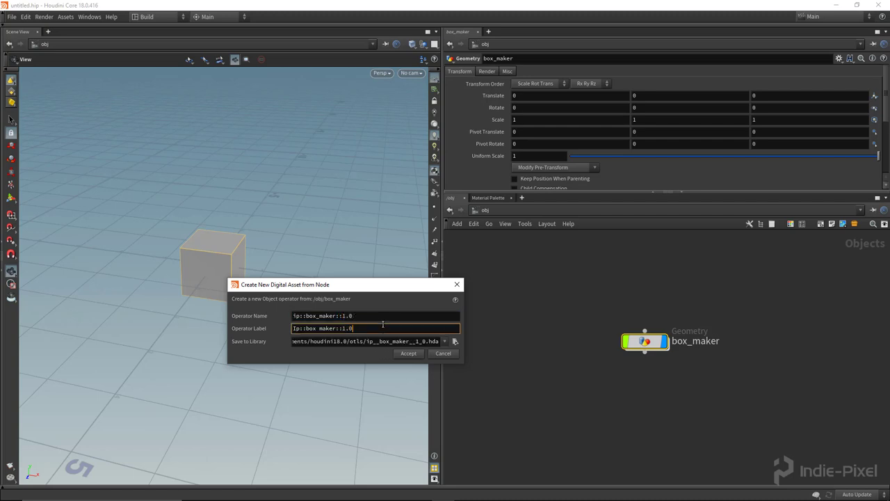
{"action": "key", "text": "Left"}
{"action": "key", "text": "Left"}
{"action": "key", "text": "Left"}
{"action": "key", "text": "BackSpace"}
{"action": "key", "text": "BackSpace"}
{"action": "key", "text": "Left"}
{"action": "key", "text": "Left"}
{"action": "key", "text": "Left"}
{"action": "key", "text": "Left"}
{"action": "key", "text": "BackSpace"}
{"action": "type", "text": "M"}
{"action": "key", "text": "BackSpace"}
{"action": "type", "text": "B"}
{"action": "key", "text": "Left"}
{"action": "key", "text": "BackSpace"}
{"action": "key", "text": "BackSpace"}
{"action": "key", "text": "Return"}
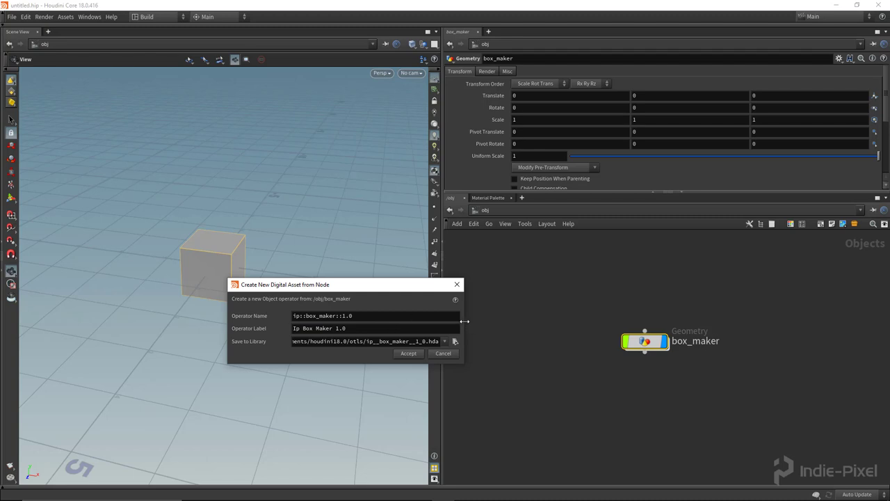
Inspect the Save to Library path and browse for a new library location
{"action": "left_click_drag", "start_coordinate": [464, 321], "coordinate": [551, 322]}
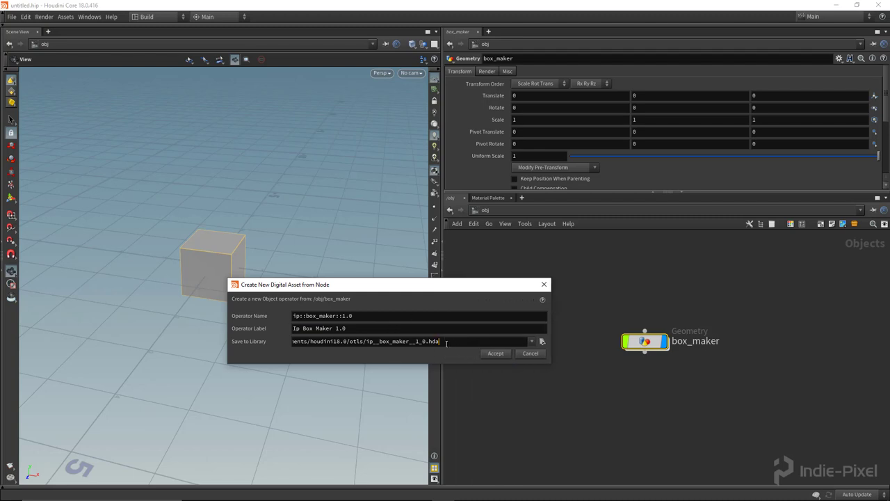
{"action": "left_click_drag", "start_coordinate": [446, 343], "coordinate": [240, 346]}
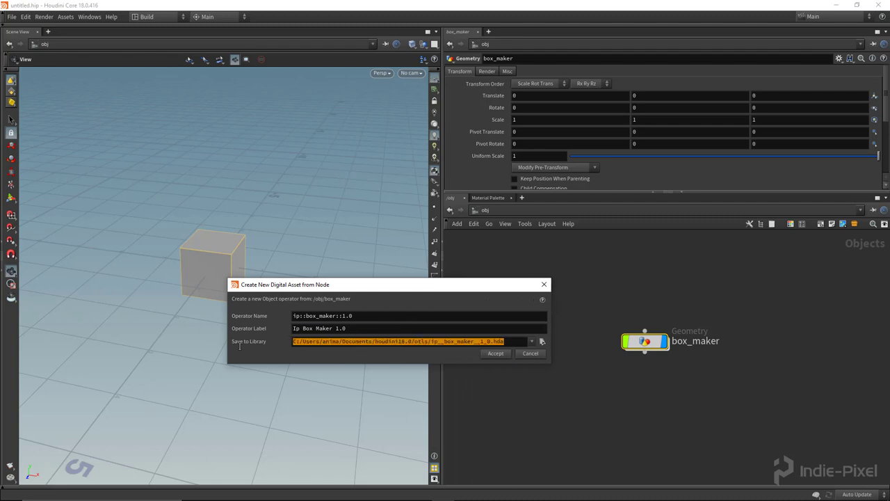
{"action": "left_click", "coordinate": [419, 350]}
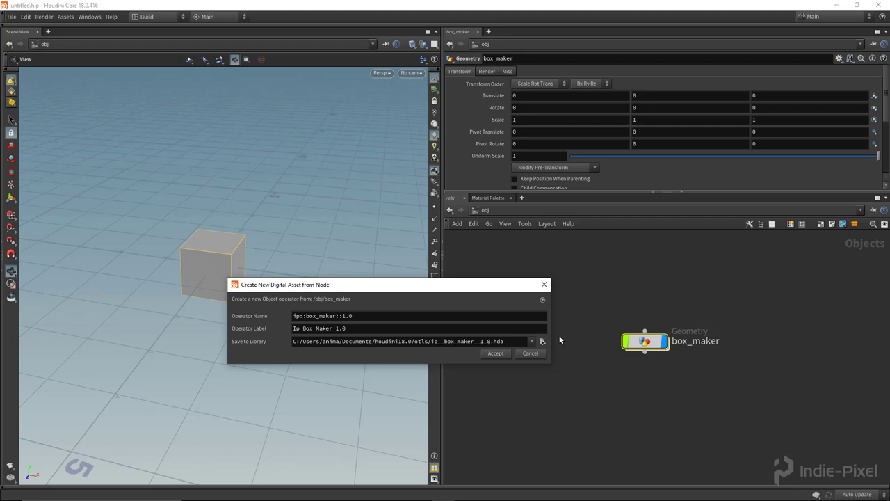
{"action": "left_click", "coordinate": [542, 341]}
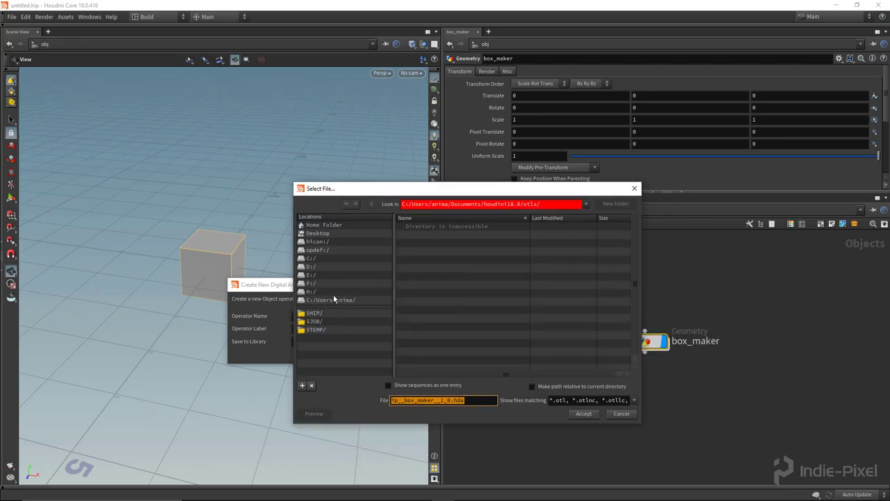
Save the ip__box_maker__1_0.hda library into the home Documents/indie_pixel_hdas folder
{"action": "left_click", "coordinate": [332, 224]}
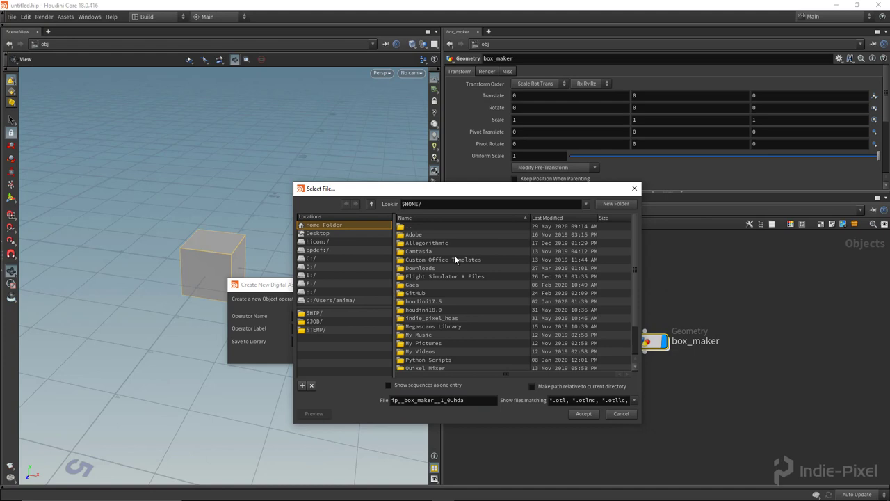
{"action": "scroll", "coordinate": [456, 259], "scroll_direction": "down", "scroll_amount": 2}
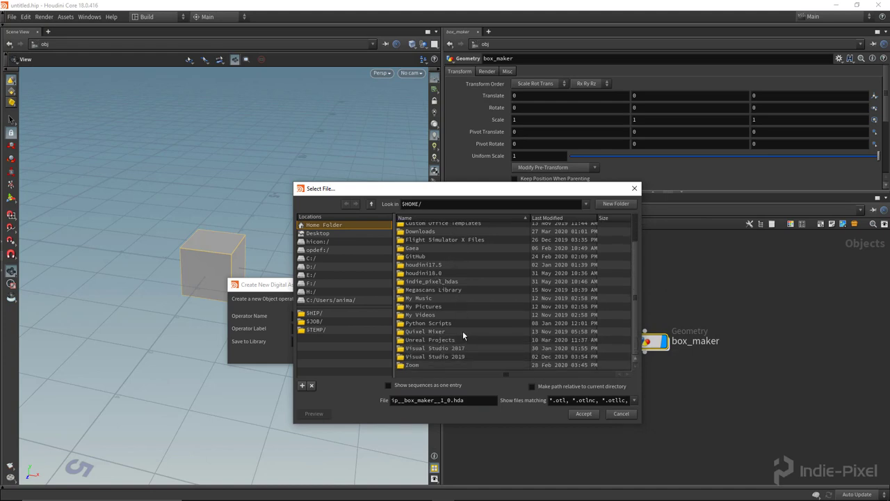
{"action": "scroll", "coordinate": [463, 331], "scroll_direction": "up", "scroll_amount": 2}
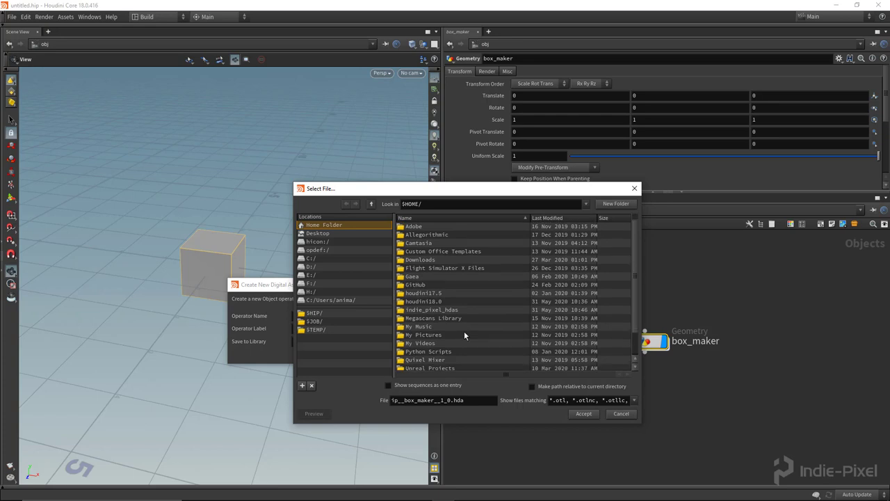
{"action": "scroll", "coordinate": [466, 336], "scroll_direction": "down", "scroll_amount": 1}
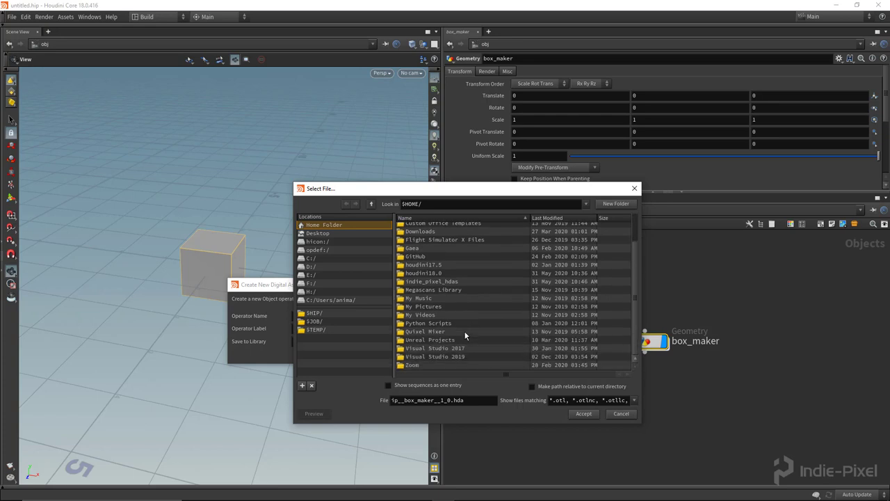
{"action": "left_click", "coordinate": [343, 299]}
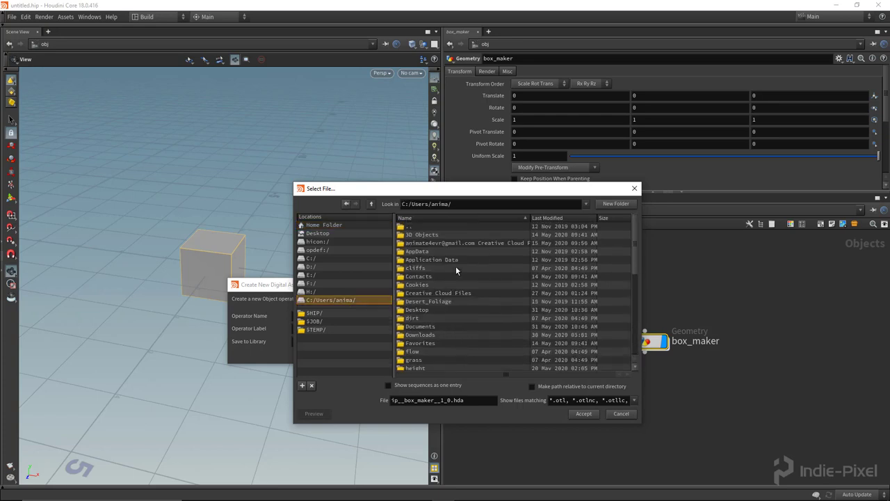
{"action": "double_click", "coordinate": [430, 326]}
{"action": "scroll", "coordinate": [451, 308], "scroll_direction": "down", "scroll_amount": 1}
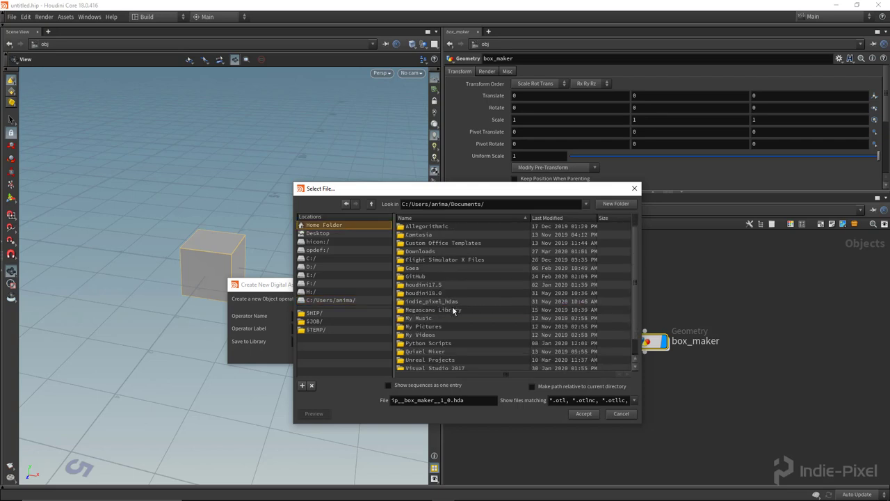
{"action": "double_click", "coordinate": [432, 302]}
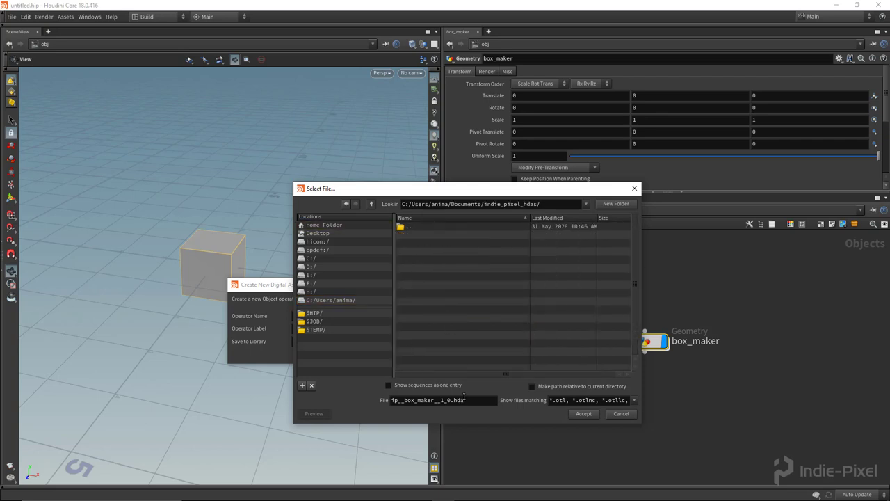
{"action": "left_click", "coordinate": [583, 414]}
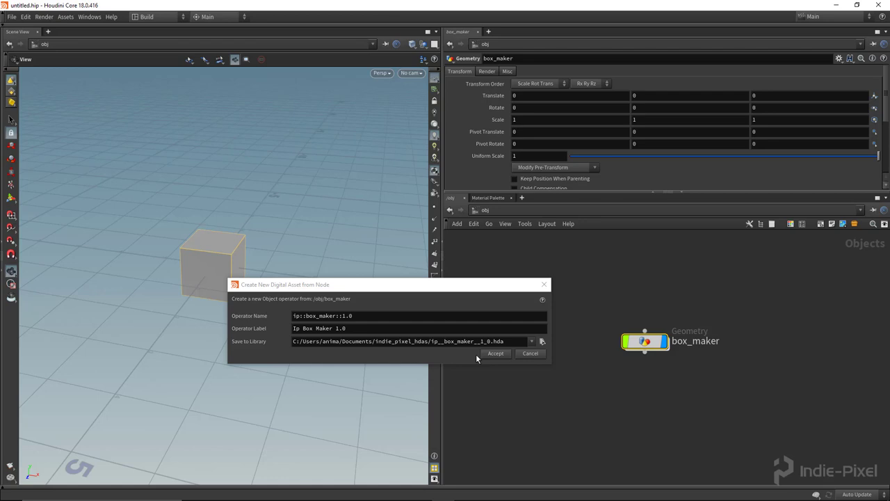
Create the asset, discard its spare parameters, and set its version to 1.0
{"action": "left_click", "coordinate": [494, 354]}
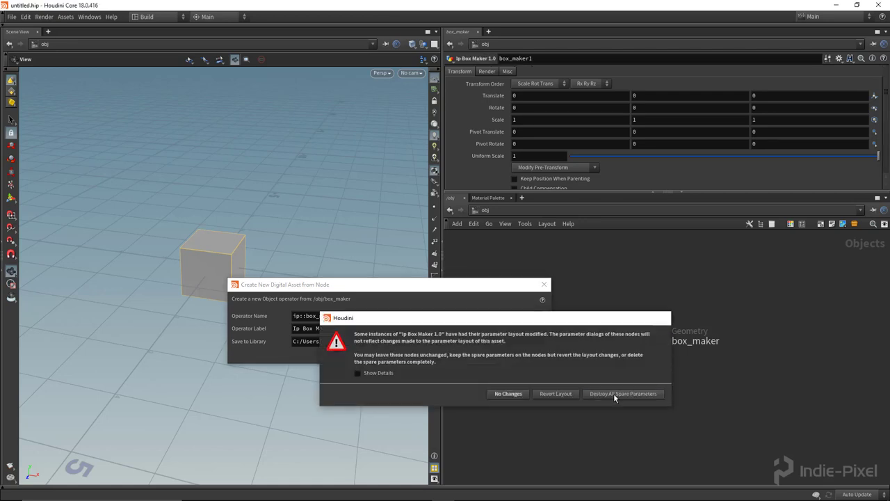
{"action": "left_click", "coordinate": [614, 393]}
{"action": "left_click_drag", "start_coordinate": [419, 156], "coordinate": [279, 89]}
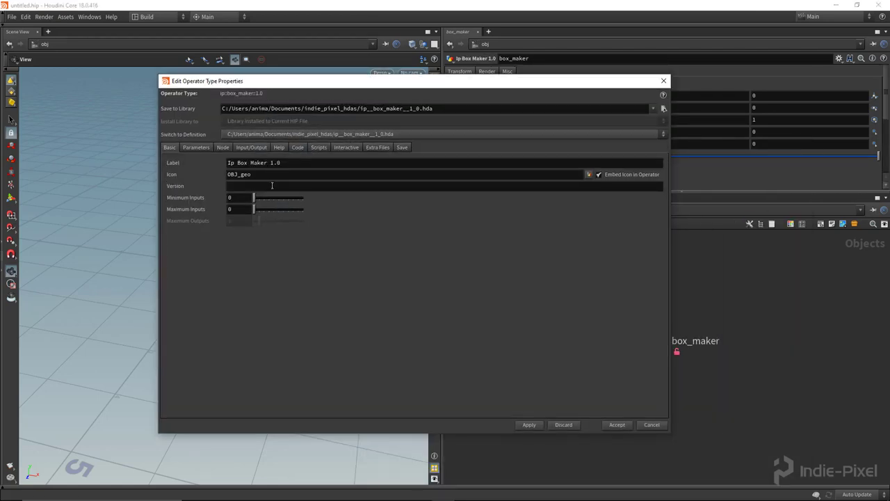
{"action": "left_click", "coordinate": [271, 185]}
{"action": "type", "text": "1.0"}
{"action": "key", "text": "Return"}
Set the shelf tool's TAB submenu path to Indie-Pixel/Utils for OBJ networks
{"action": "left_click", "coordinate": [344, 152]}
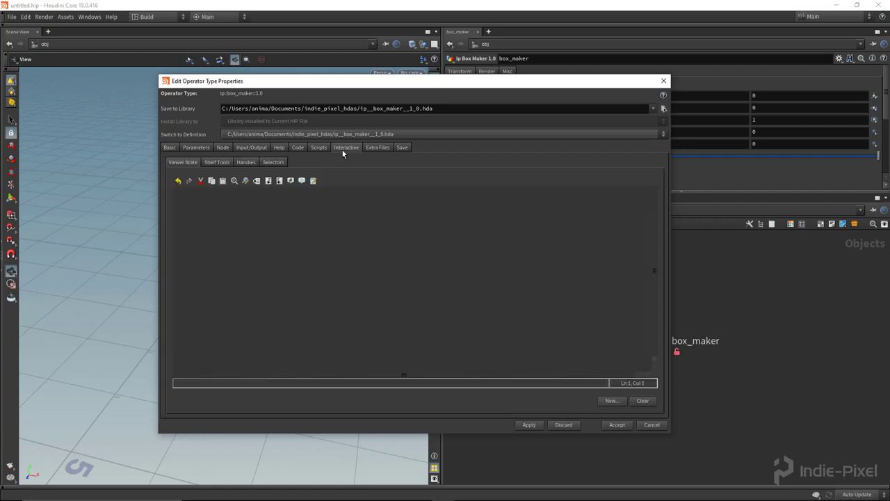
{"action": "left_click", "coordinate": [219, 162]}
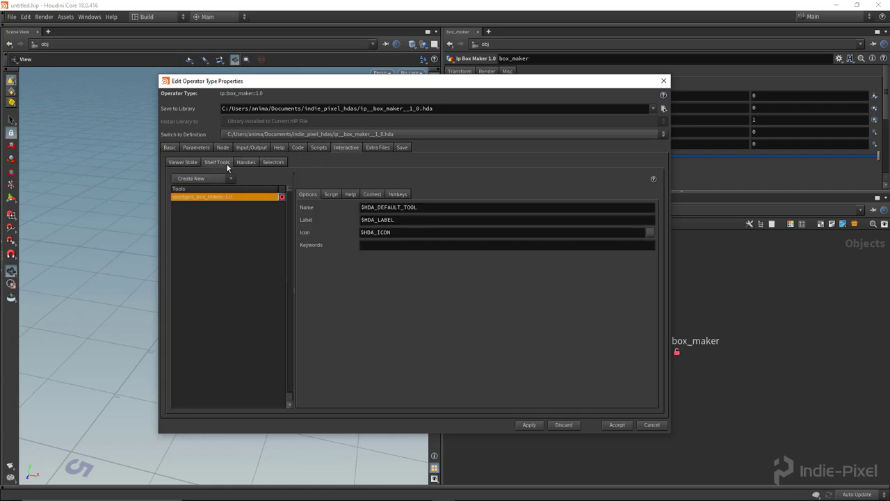
{"action": "left_click", "coordinate": [370, 195]}
{"action": "triple_click", "coordinate": [423, 292]}
{"action": "type", "text": "I"}
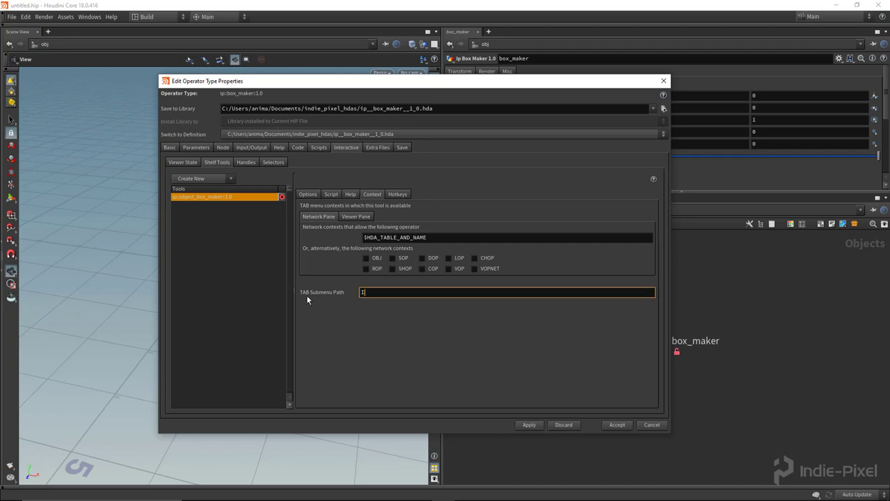
{"action": "type", "text": "ndie-Pixel/Utils"}
{"action": "left_click", "coordinate": [366, 258]}
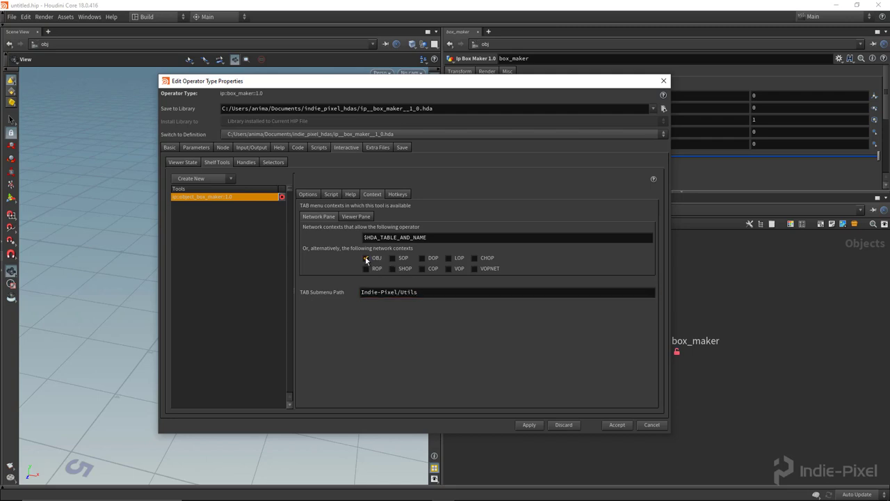
{"action": "left_click_drag", "start_coordinate": [477, 84], "coordinate": [331, 79]}
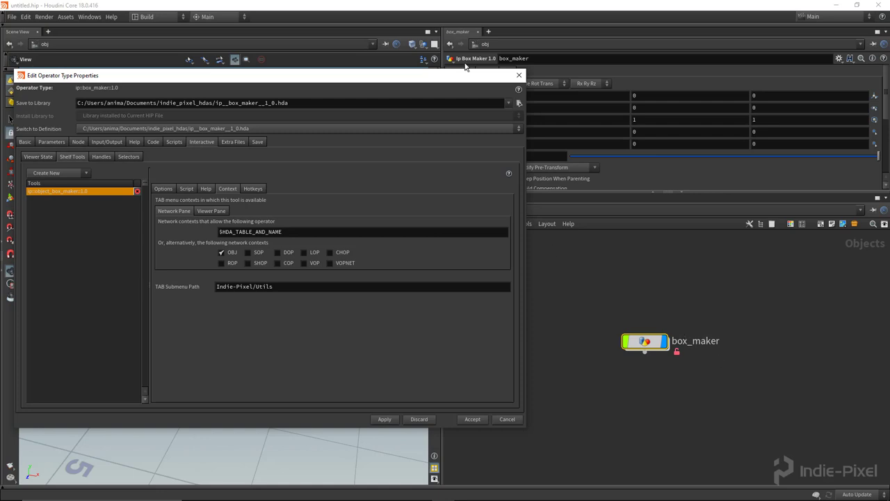
{"action": "left_click_drag", "start_coordinate": [456, 75], "coordinate": [363, 74]}
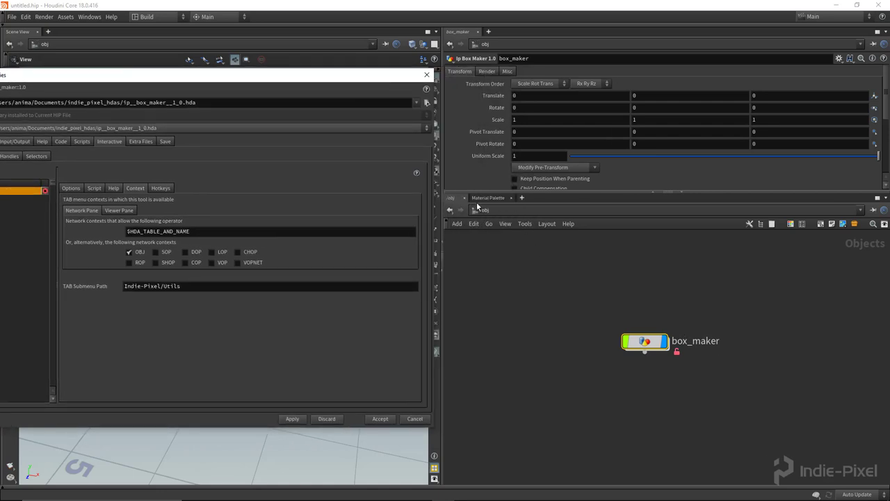
{"action": "left_click_drag", "start_coordinate": [246, 81], "coordinate": [488, 91]}
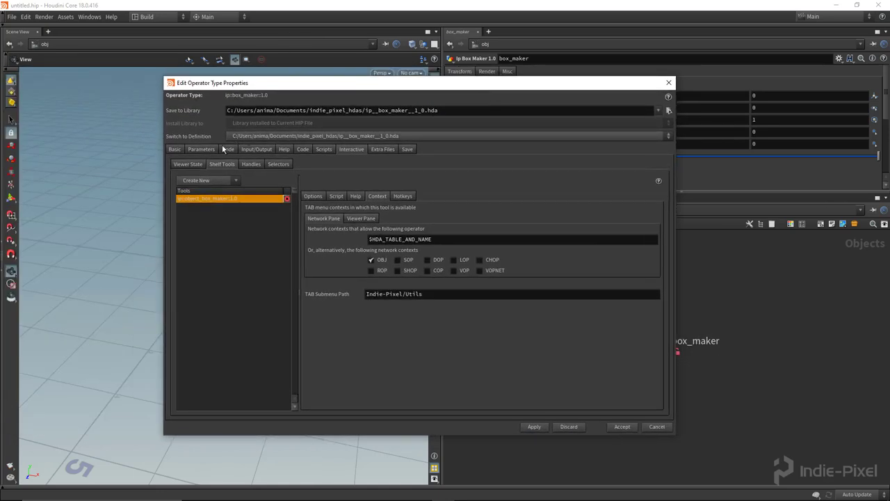
{"action": "left_click", "coordinate": [201, 149]}
Make the asset's default parameters, Transform through Renderable, invisible
{"action": "left_click_drag", "start_coordinate": [383, 91], "coordinate": [240, 73]}
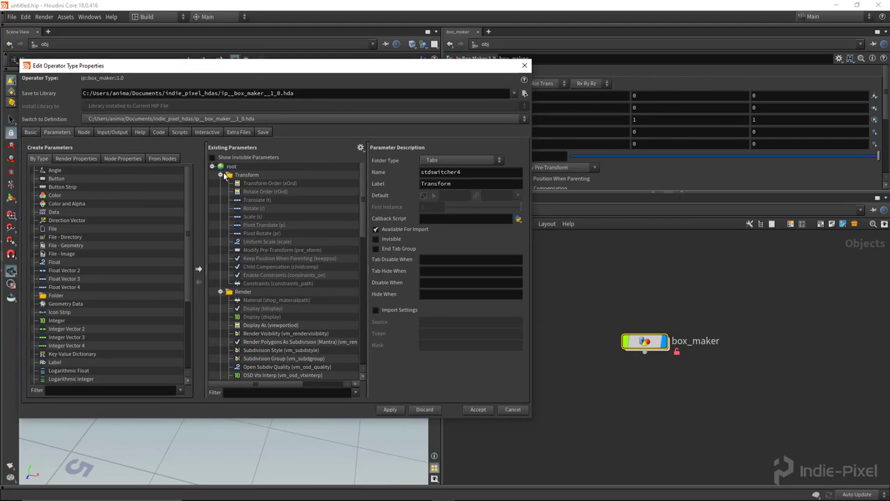
{"action": "left_click", "coordinate": [220, 175]}
{"action": "left_click", "coordinate": [221, 183]}
{"action": "left_click", "coordinate": [221, 192]}
{"action": "left_click", "coordinate": [247, 175]}
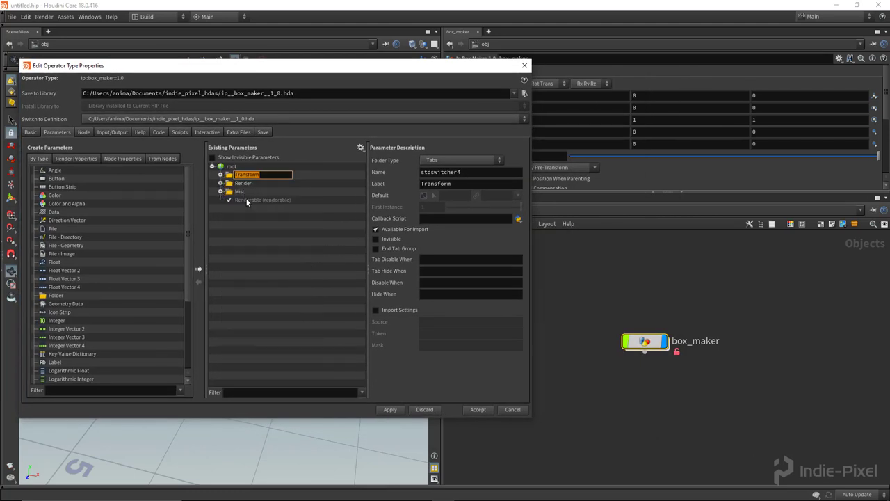
{"action": "left_click", "coordinate": [251, 200], "text": "shift"}
{"action": "left_click", "coordinate": [378, 272]}
Expose box1's Uniform Scale as an asset parameter, then apply and accept
{"action": "double_click", "coordinate": [645, 341]}
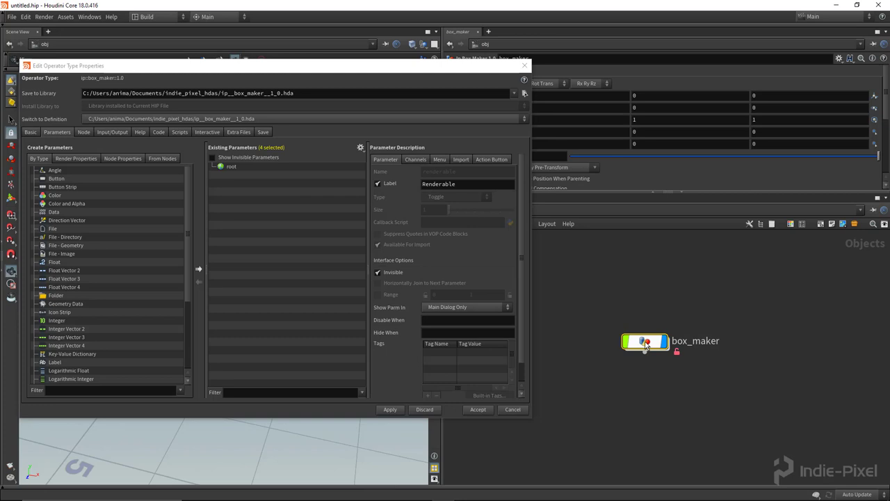
{"action": "left_click_drag", "start_coordinate": [446, 66], "coordinate": [342, 62]}
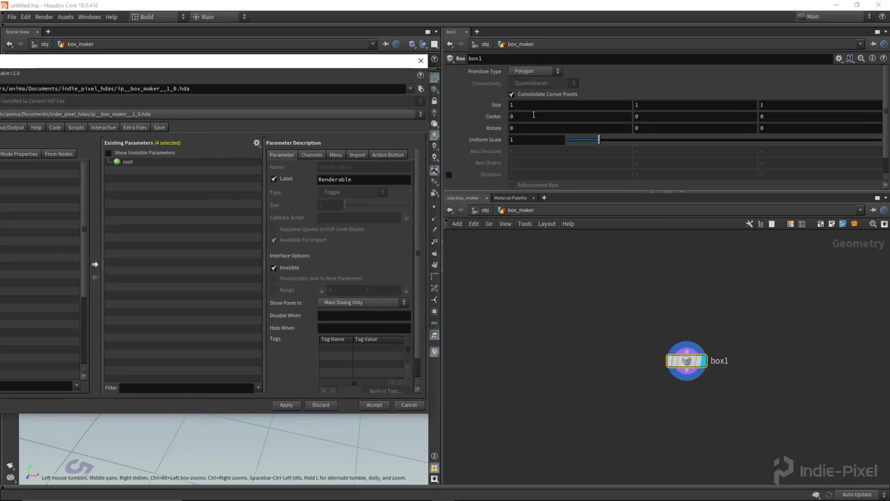
{"action": "left_click_drag", "start_coordinate": [493, 141], "coordinate": [181, 170]}
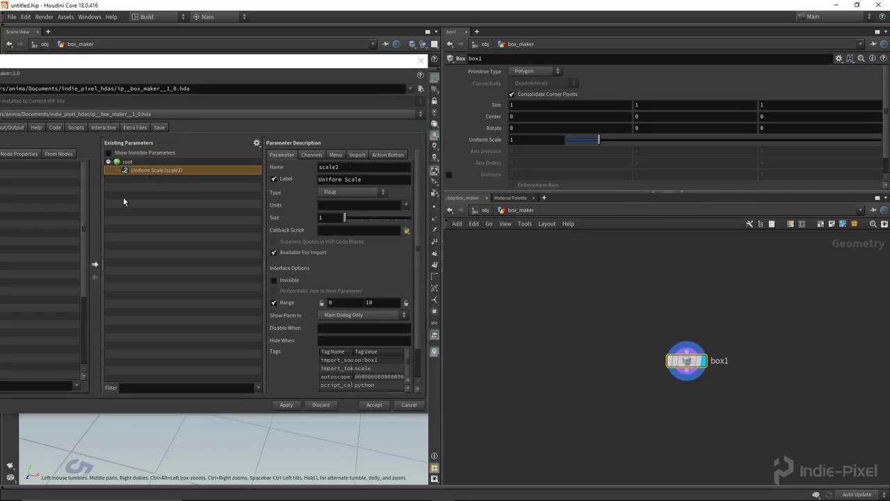
{"action": "left_click", "coordinate": [286, 405]}
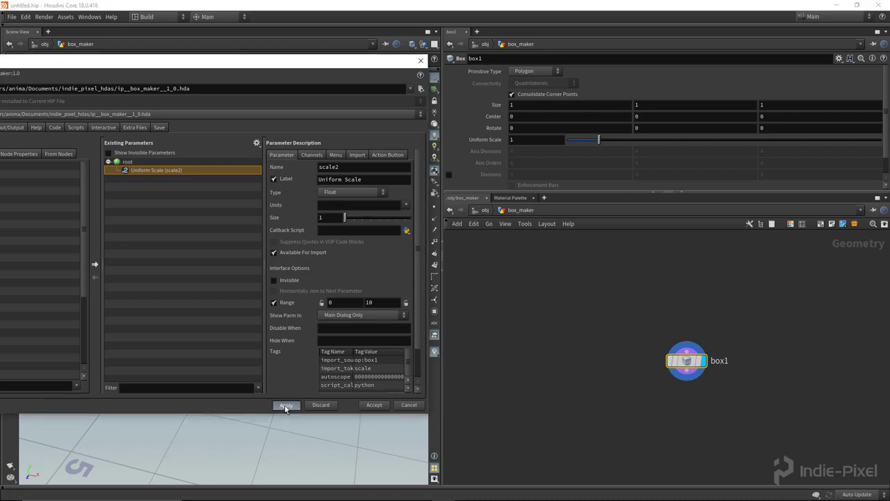
{"action": "left_click", "coordinate": [373, 405]}
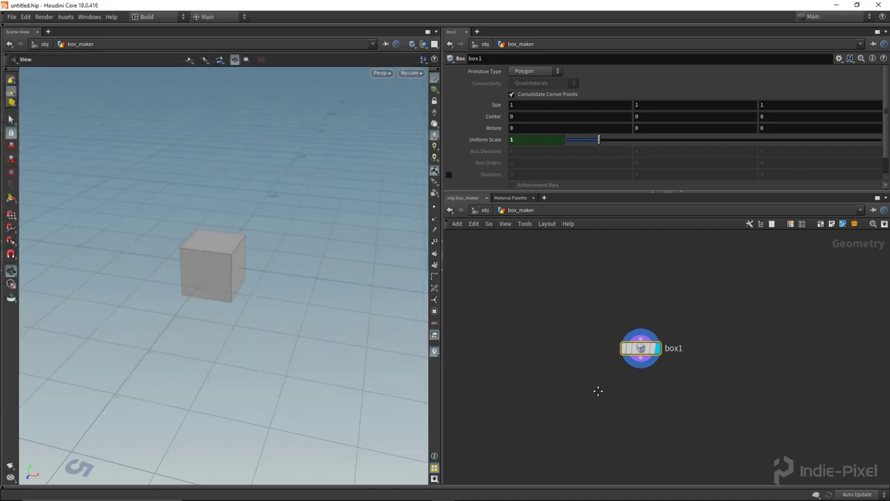
At /obj, place Ip Box Maker 1.0 from Indie-Pixel > Utils, then delete both box maker nodes
{"action": "key", "text": "Tab"}
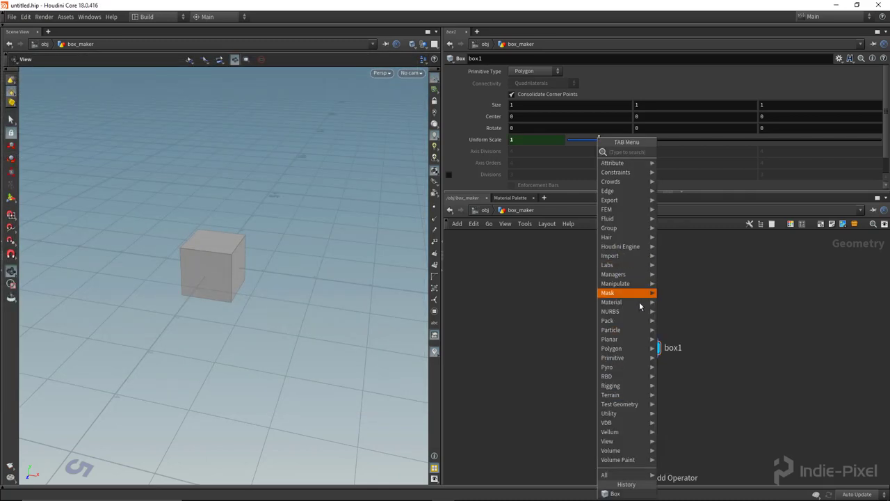
{"action": "key", "text": "Escape"}
{"action": "key", "text": "u"}
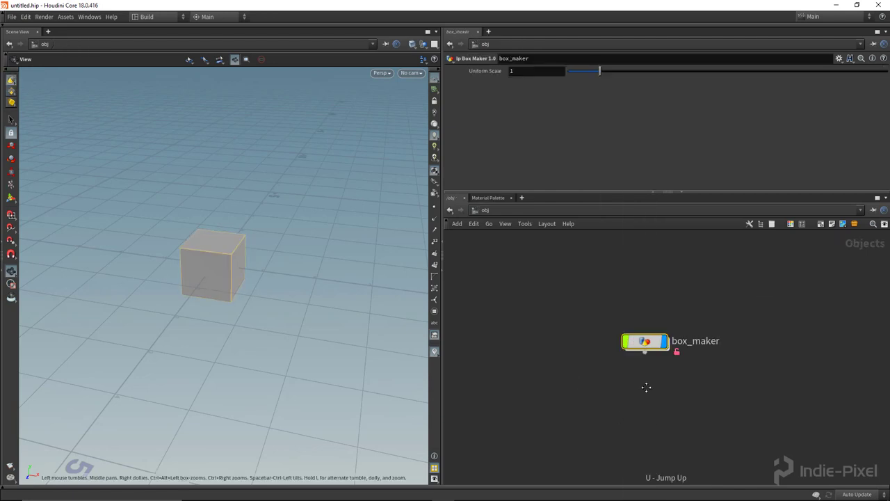
{"action": "key", "text": "Tab"}
{"action": "mouse_move", "coordinate": [657, 330]}
{"action": "mouse_move", "coordinate": [703, 330]}
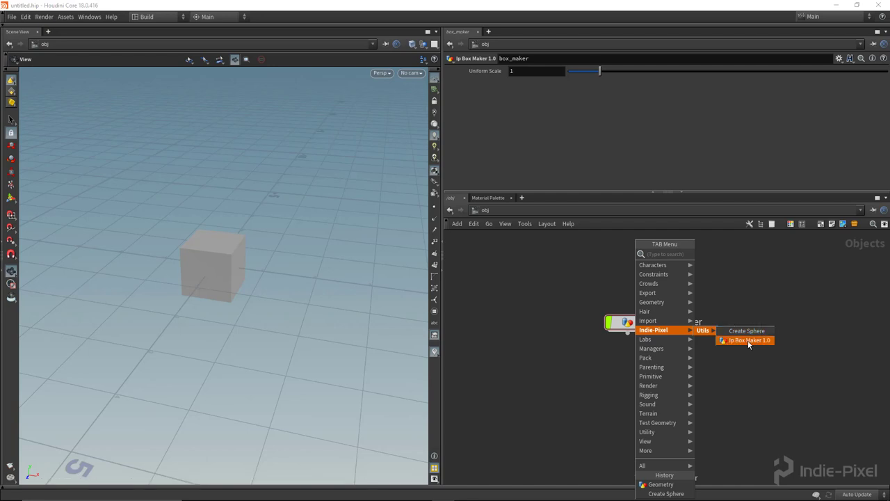
{"action": "left_click", "coordinate": [749, 341]}
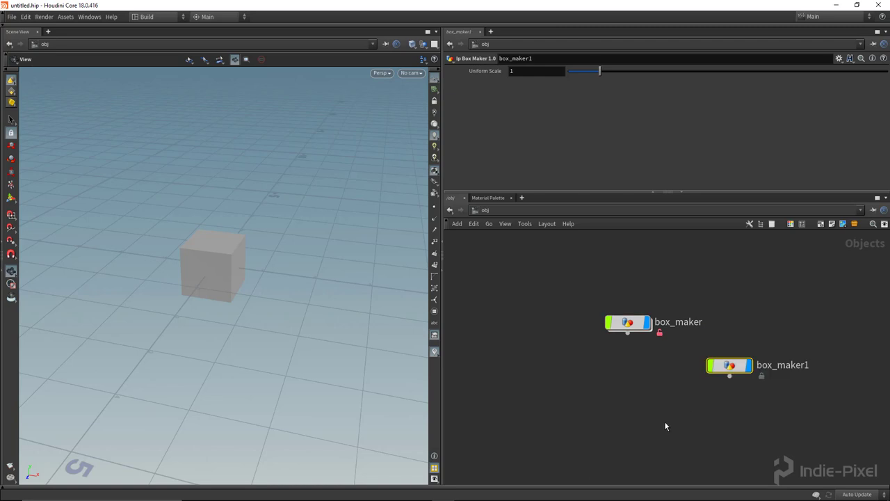
{"action": "left_click_drag", "start_coordinate": [604, 421], "coordinate": [833, 248]}
{"action": "key", "text": "Delete"}
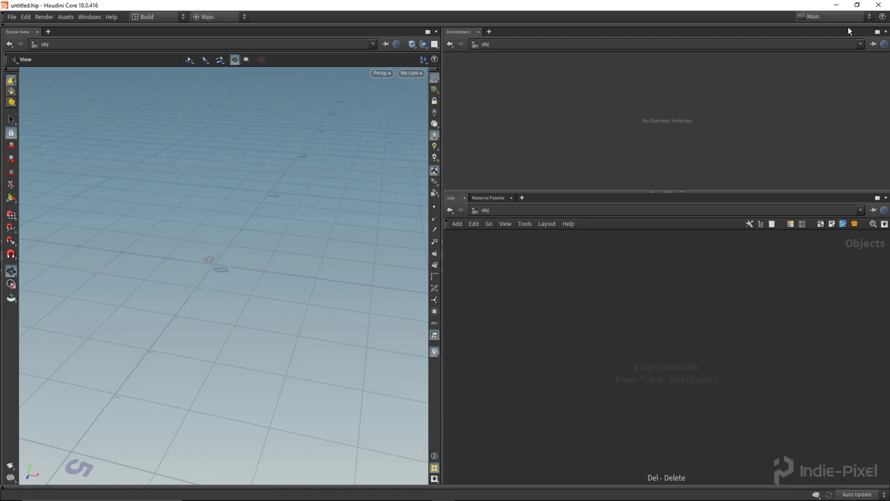
Quit Houdini without saving and relaunch Houdini Core 18.0.416 from the Start menu
{"action": "left_click", "coordinate": [879, 5]}
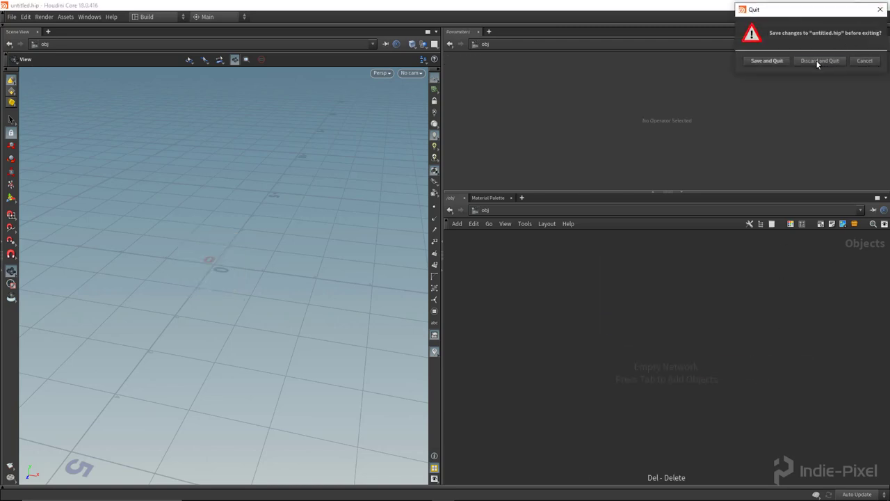
{"action": "left_click", "coordinate": [818, 60]}
{"action": "key", "text": "super"}
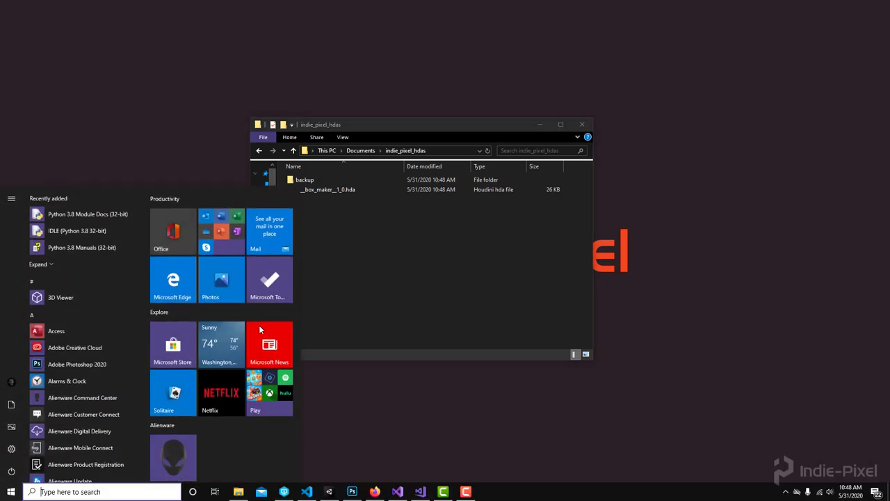
{"action": "type", "text": "houdin"}
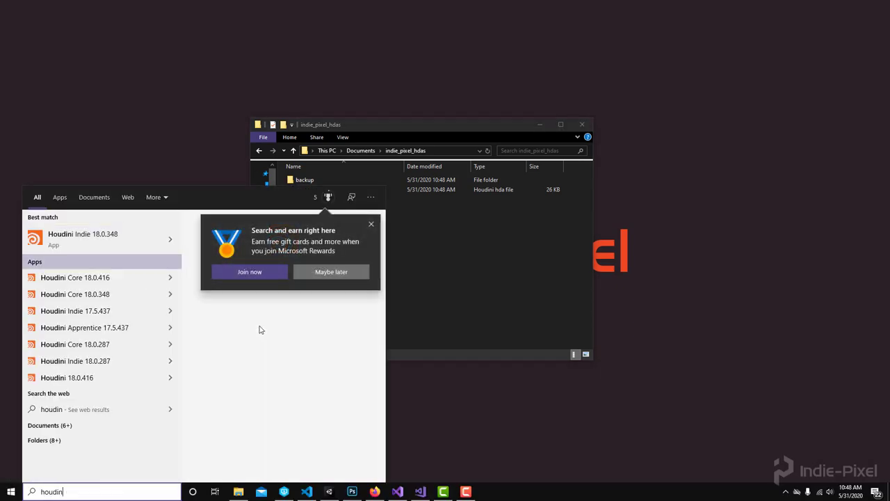
{"action": "key", "text": "Down"}
{"action": "key", "text": "Return"}
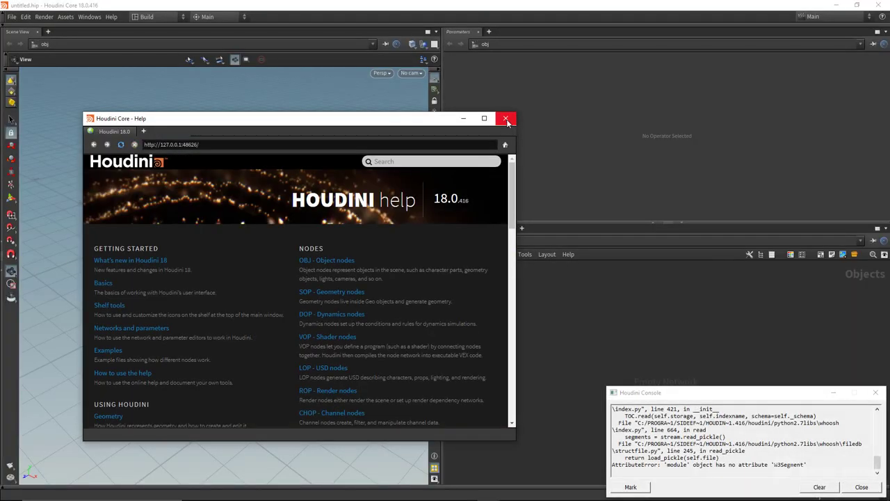
{"action": "left_click", "coordinate": [505, 118]}
{"action": "left_click", "coordinate": [876, 393]}
{"action": "key", "text": "Tab"}
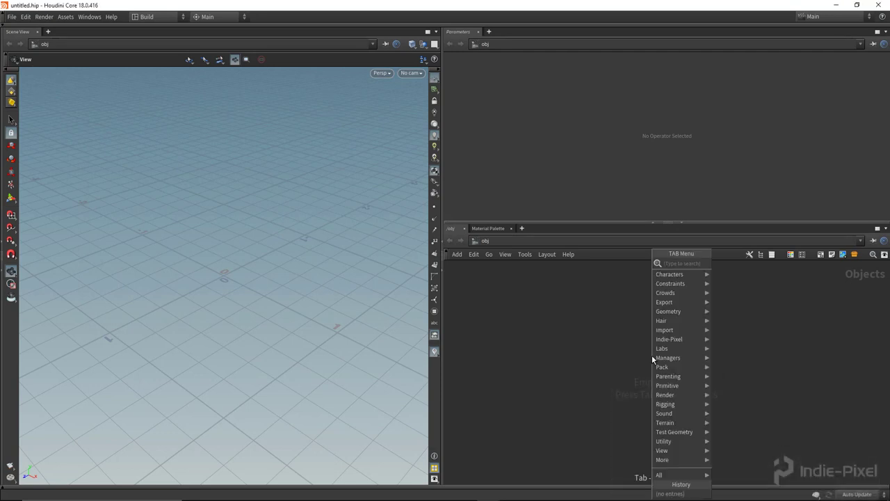
{"action": "mouse_move", "coordinate": [724, 341]}
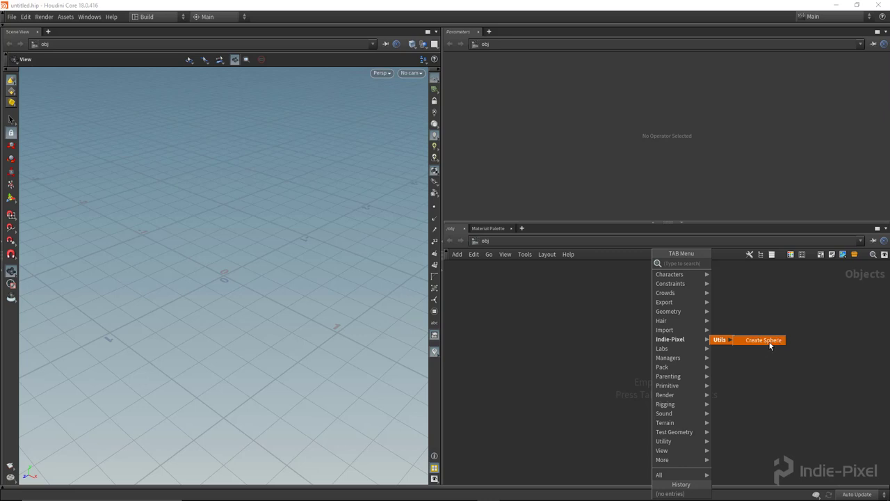
{"action": "left_click", "coordinate": [754, 342]}
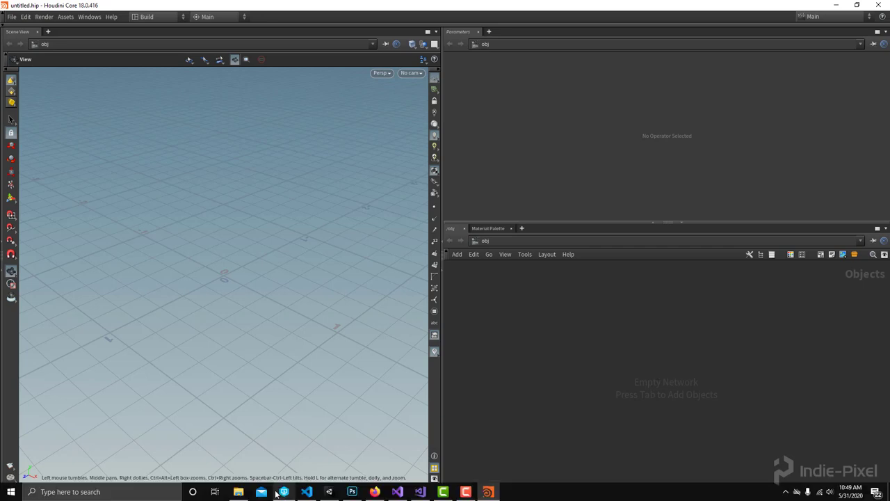
Open houdini.env from Documents > houdini18.0 with Visual Studio Code via Open with
{"action": "left_click", "coordinate": [238, 492]}
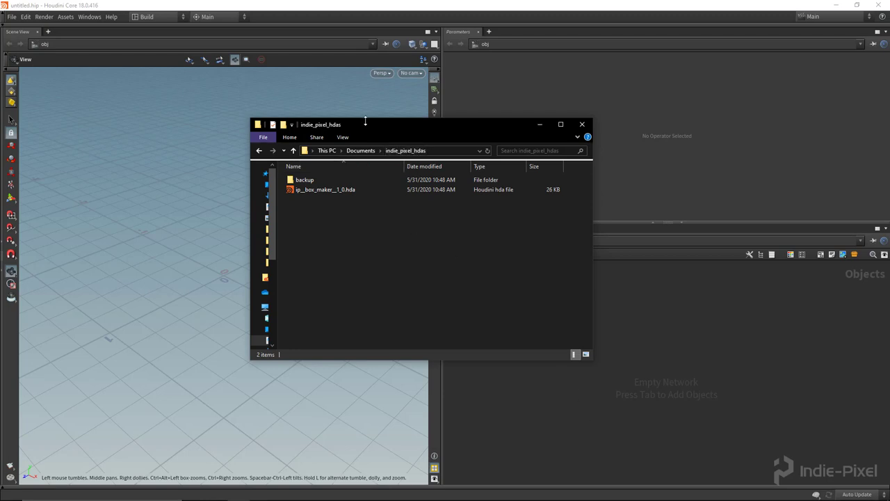
{"action": "left_click", "coordinate": [361, 150]}
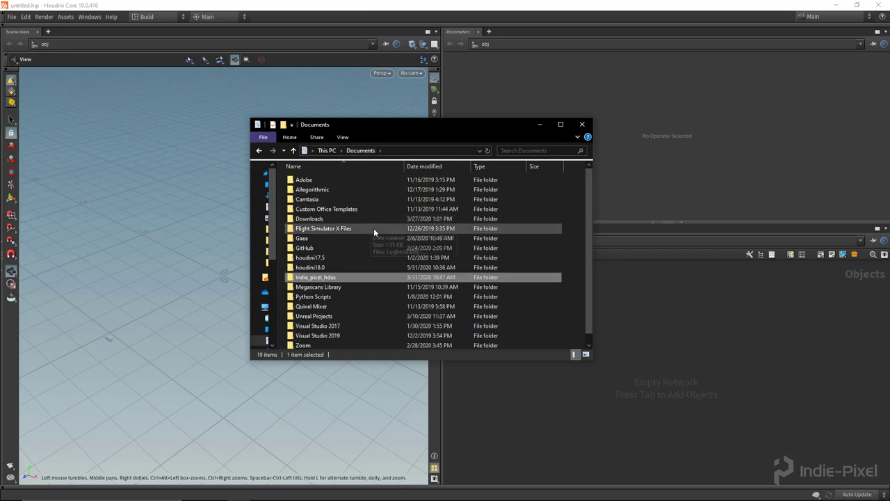
{"action": "double_click", "coordinate": [337, 266]}
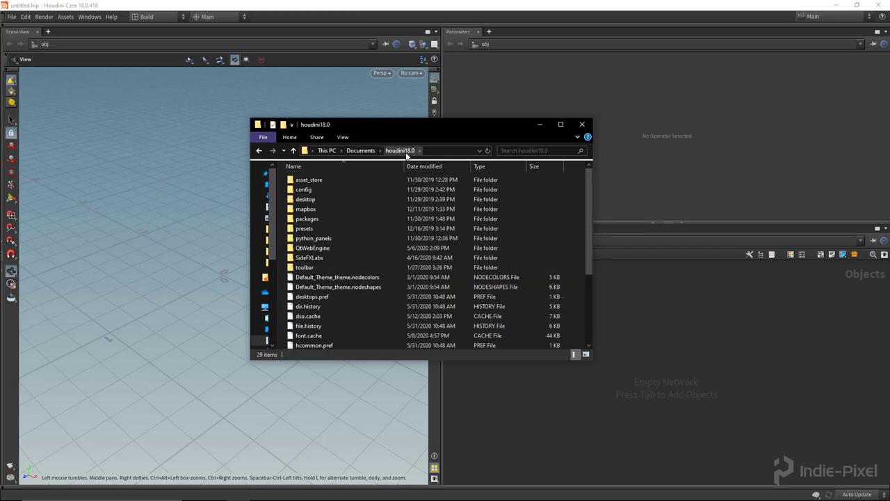
{"action": "scroll", "coordinate": [388, 214], "scroll_direction": "down", "scroll_amount": 4}
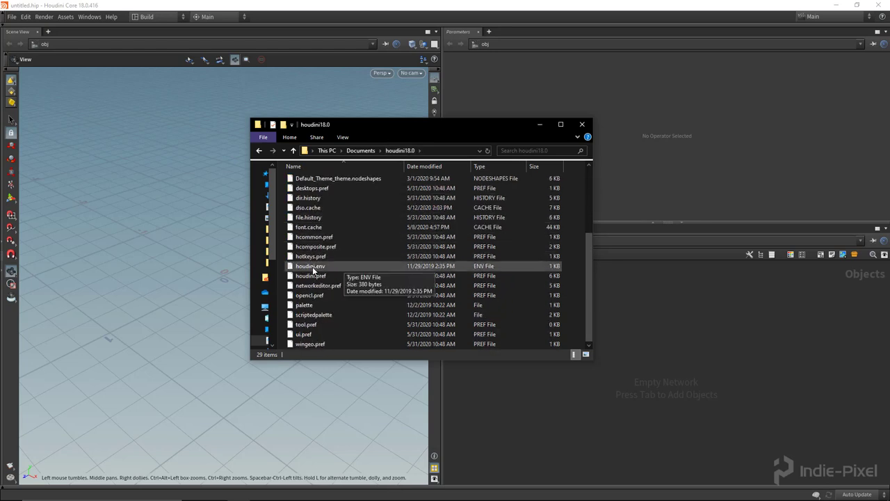
{"action": "right_click", "coordinate": [311, 271]}
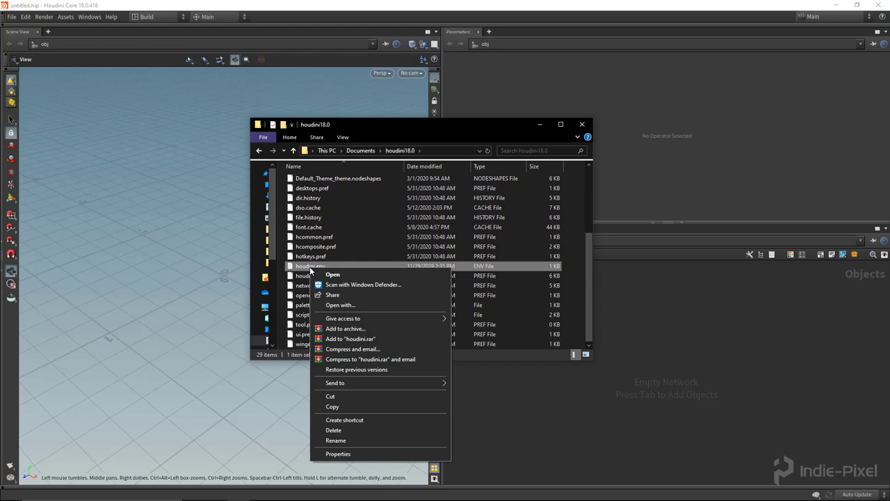
{"action": "left_click", "coordinate": [350, 306]}
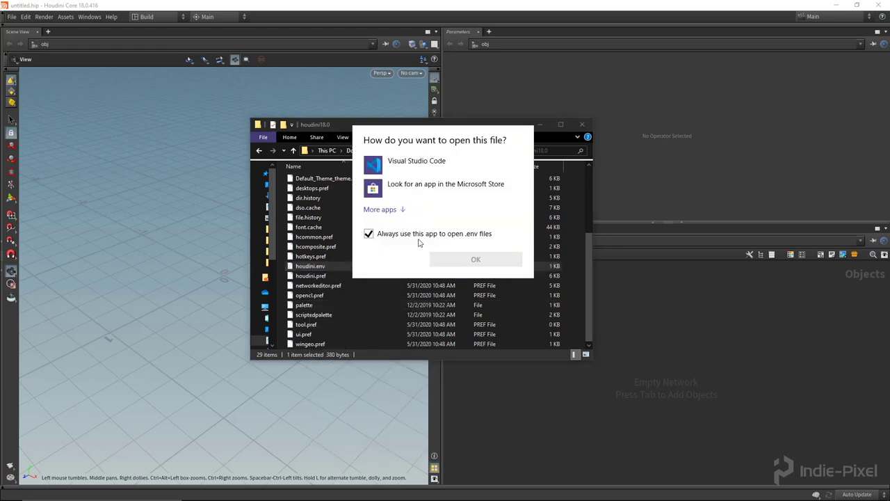
{"action": "left_click", "coordinate": [400, 167]}
Open houdini.env in VS Code, hiding the sidebar, other file tabs and the extensions notice
{"action": "left_click", "coordinate": [476, 259]}
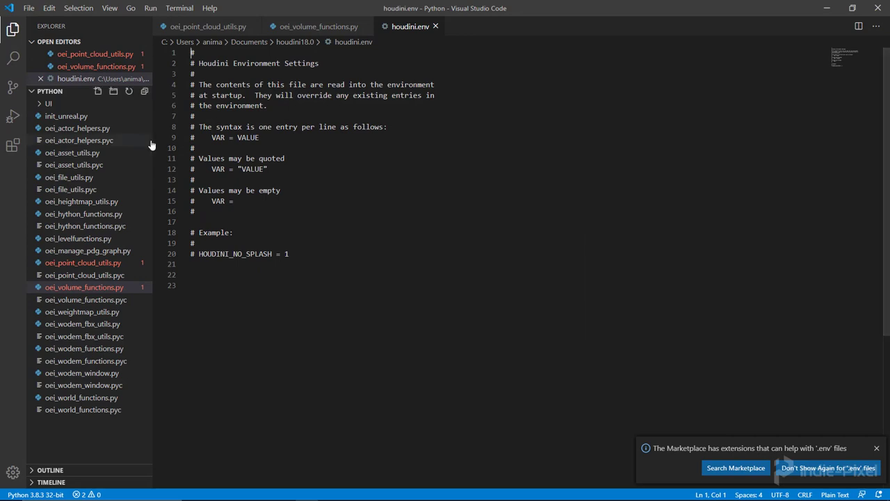
{"action": "left_click", "coordinate": [13, 29]}
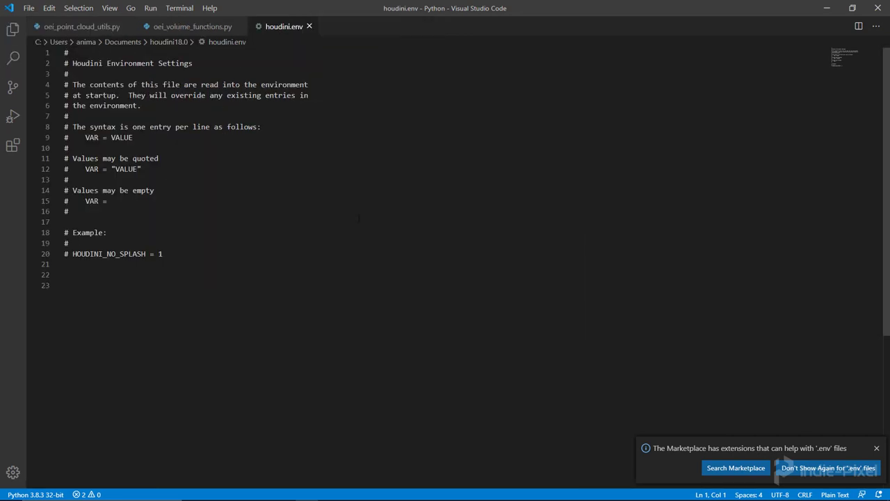
{"action": "left_click", "coordinate": [240, 26]}
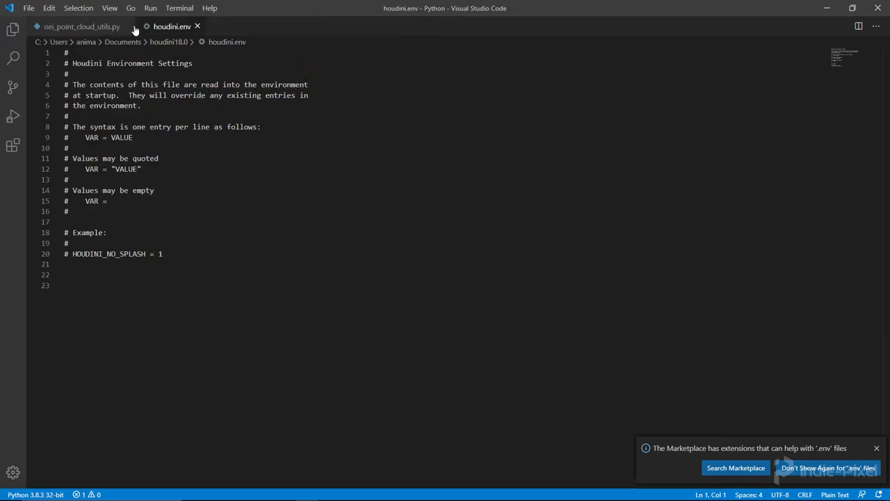
{"action": "left_click", "coordinate": [131, 26]}
{"action": "left_click", "coordinate": [876, 448]}
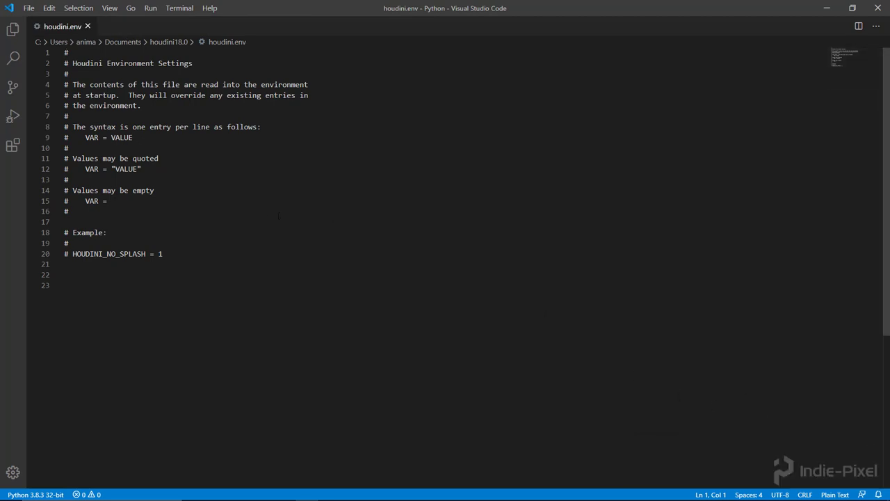
Add a new line 22 below the example line reading HOUDINI_OTLSCAN_PATH =
{"action": "left_click", "coordinate": [99, 221]}
{"action": "left_click", "coordinate": [183, 253]}
{"action": "key", "text": "Return"}
{"action": "key", "text": "Return"}
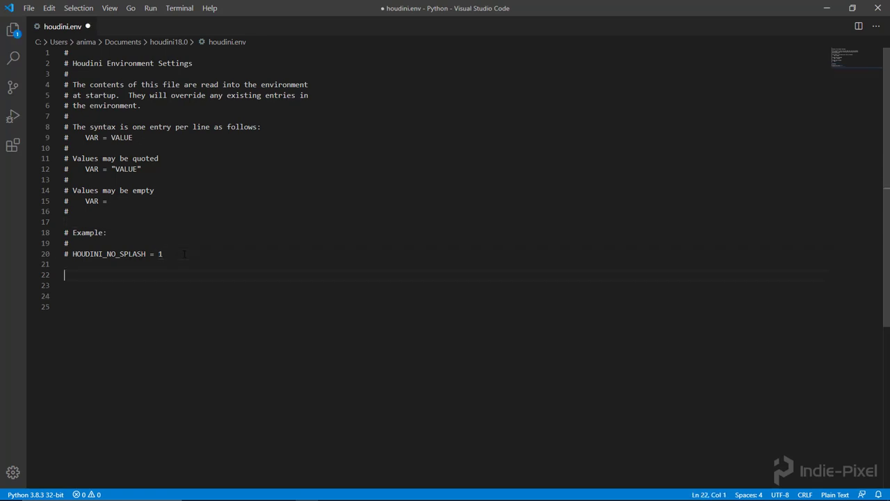
{"action": "type", "text": "HOUDNIN"}
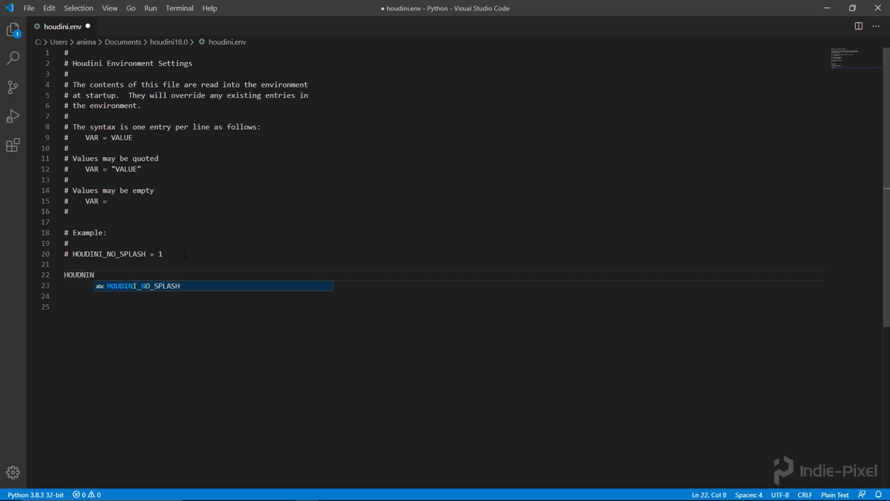
{"action": "key", "text": "BackSpace"}
{"action": "key", "text": "BackSpace"}
{"action": "key", "text": "BackSpace"}
{"action": "type", "text": "INI"}
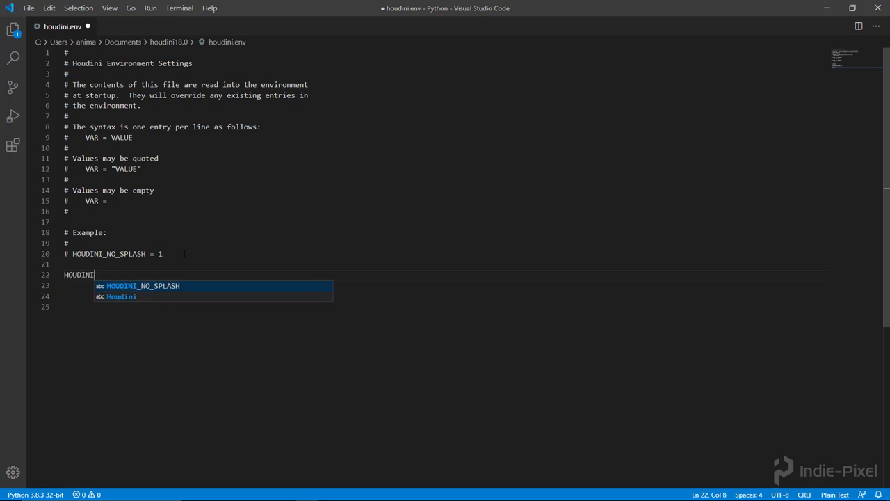
{"action": "type", "text": "_OTL"}
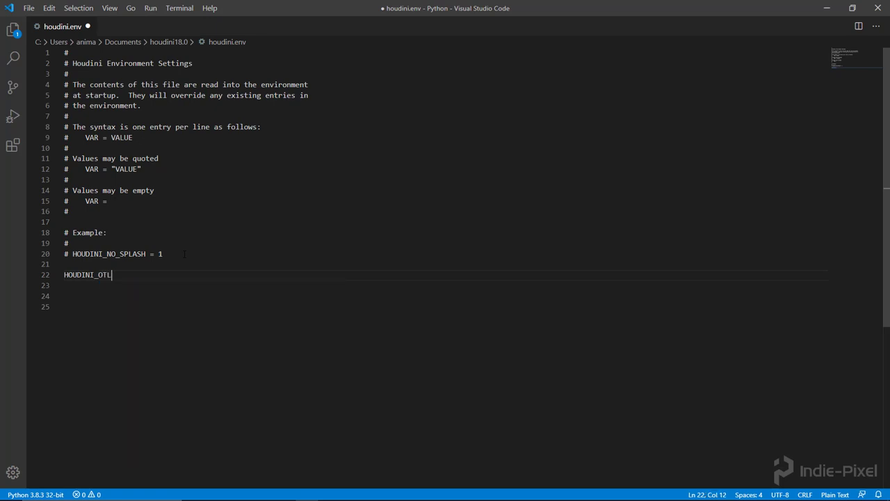
{"action": "type", "text": "SCAN_PATH ="}
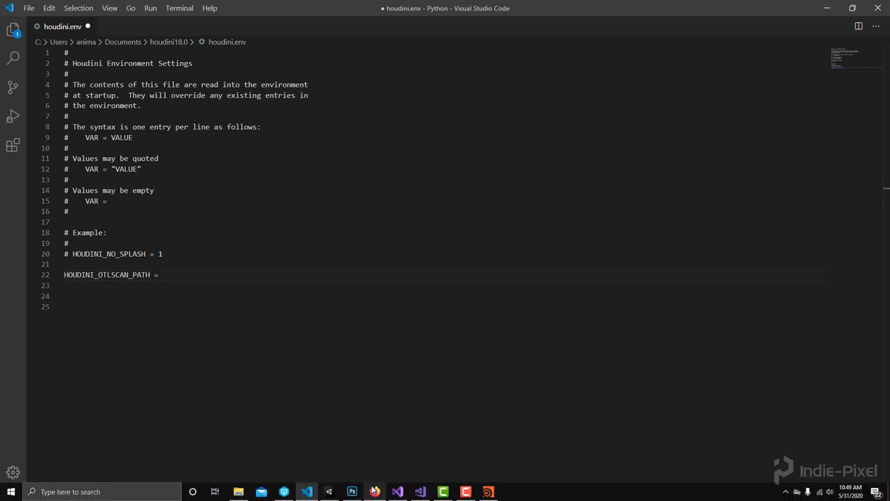
Open the 'list of environment variables in Houdini' docs link in a new browser tab
{"action": "mouse_move", "coordinate": [375, 492]}
{"action": "left_click", "coordinate": [375, 456]}
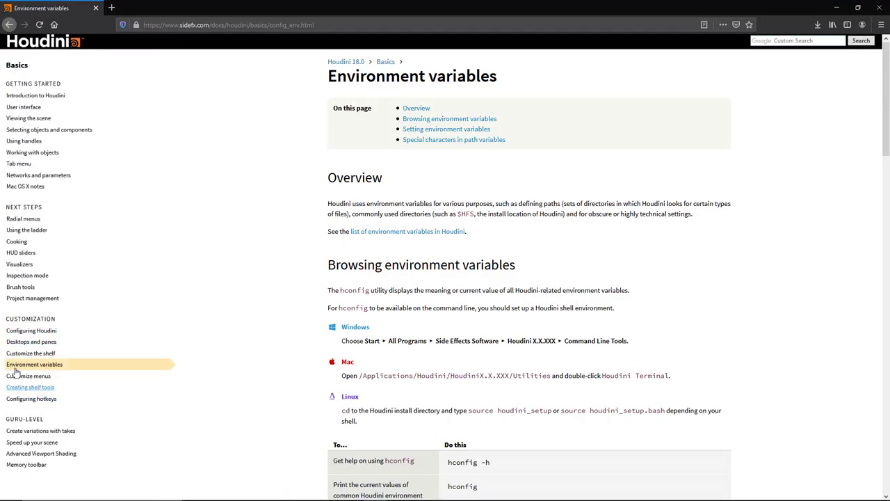
{"action": "right_click", "coordinate": [388, 235]}
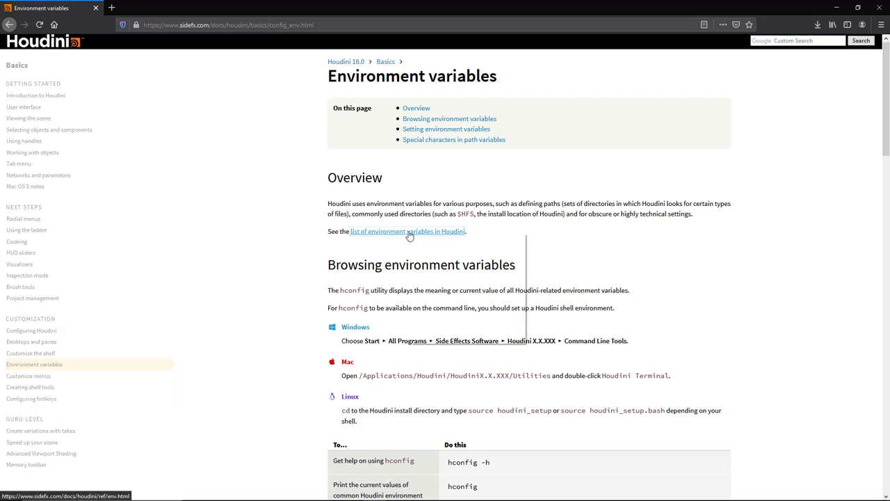
{"action": "left_click", "coordinate": [433, 238]}
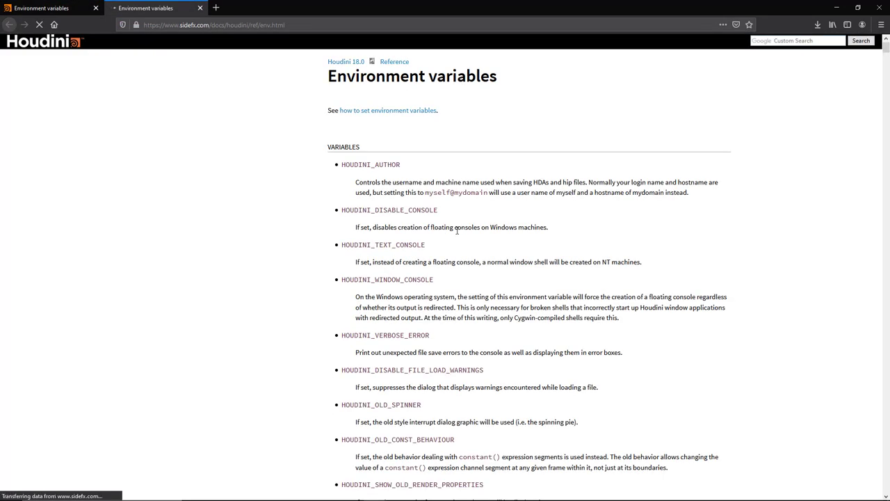
Scroll through the environment variables reference list, then minimize the browser
{"action": "scroll", "coordinate": [503, 201], "scroll_direction": "down", "scroll_amount": 3}
{"action": "scroll", "coordinate": [505, 210], "scroll_direction": "down", "scroll_amount": 4}
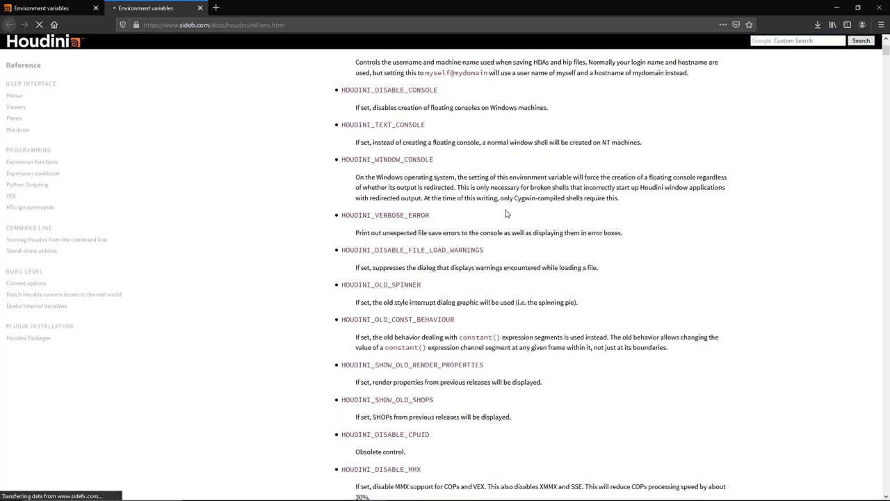
{"action": "scroll", "coordinate": [505, 218], "scroll_direction": "down", "scroll_amount": 12}
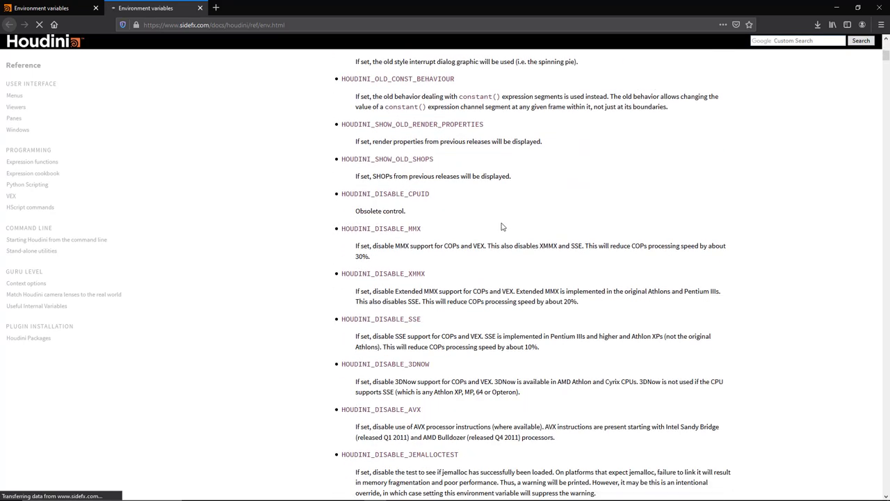
{"action": "scroll", "coordinate": [502, 223], "scroll_direction": "down", "scroll_amount": 6}
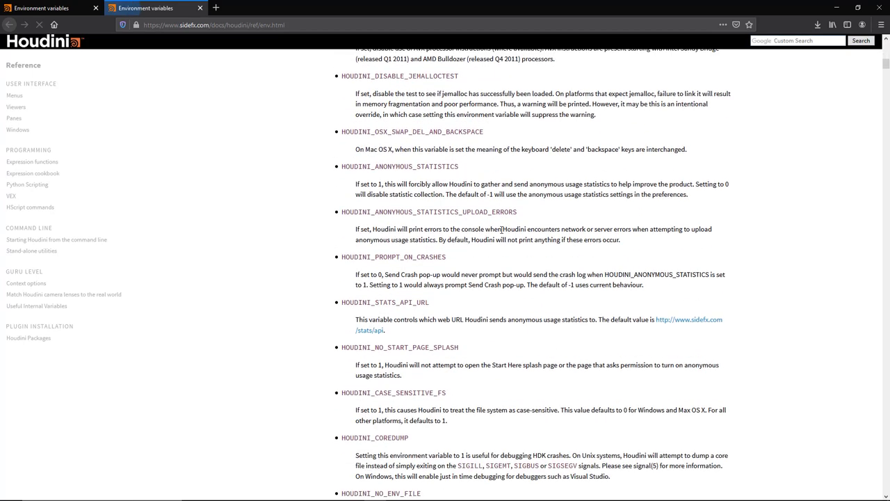
{"action": "scroll", "coordinate": [501, 234], "scroll_direction": "down", "scroll_amount": 8}
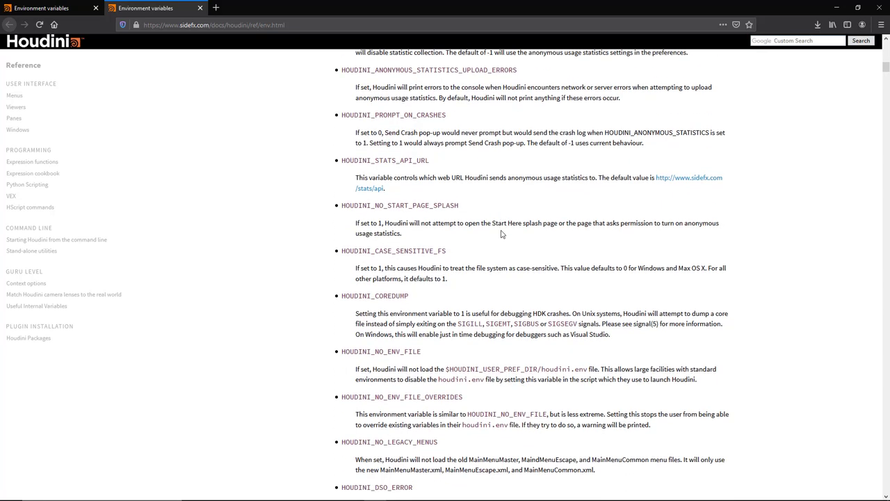
{"action": "scroll", "coordinate": [502, 231], "scroll_direction": "down", "scroll_amount": 8}
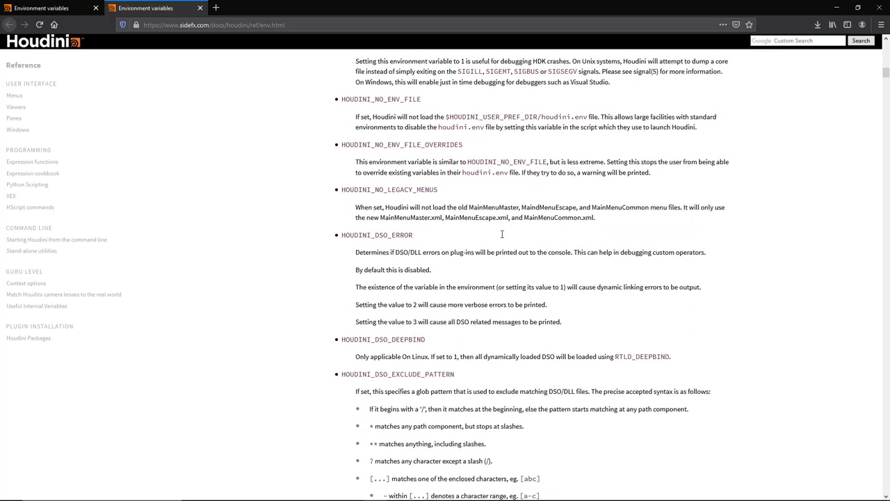
{"action": "scroll", "coordinate": [502, 241], "scroll_direction": "down", "scroll_amount": 12}
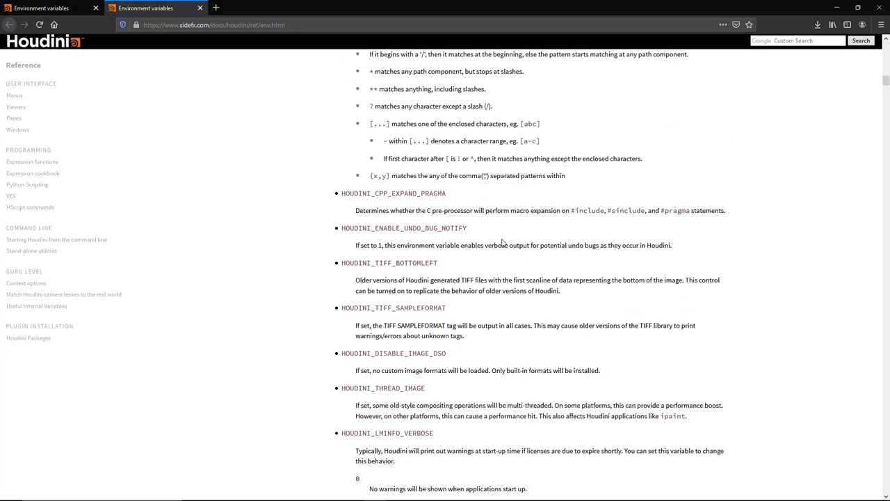
{"action": "scroll", "coordinate": [502, 242], "scroll_direction": "down", "scroll_amount": 12}
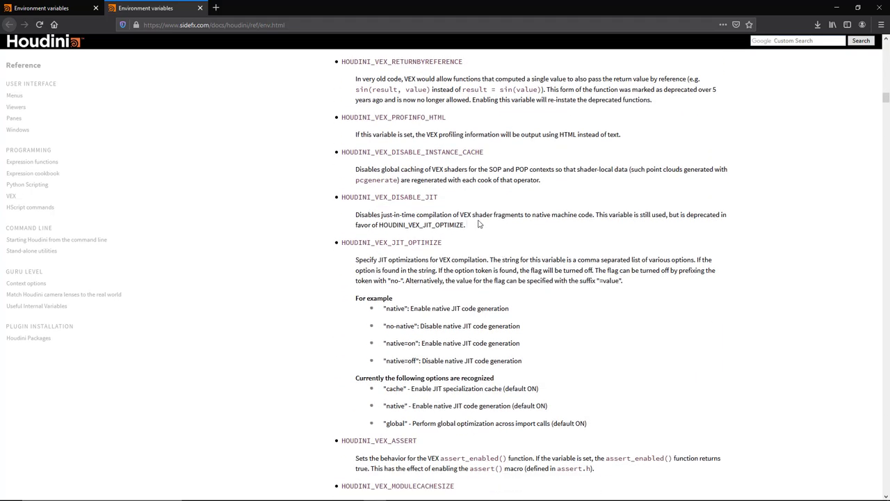
{"action": "left_click", "coordinate": [837, 8]}
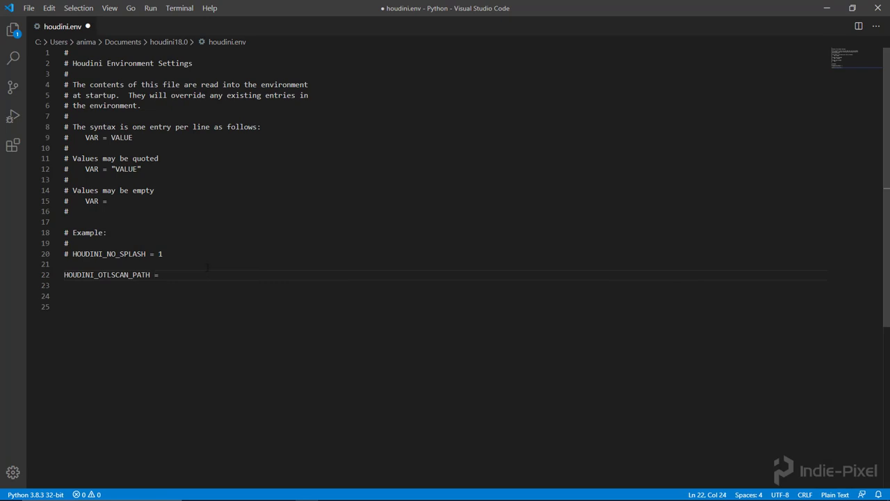
Open the indie_pixel_hdas folder in Documents and select its full path in the address bar
{"action": "left_click", "coordinate": [238, 494]}
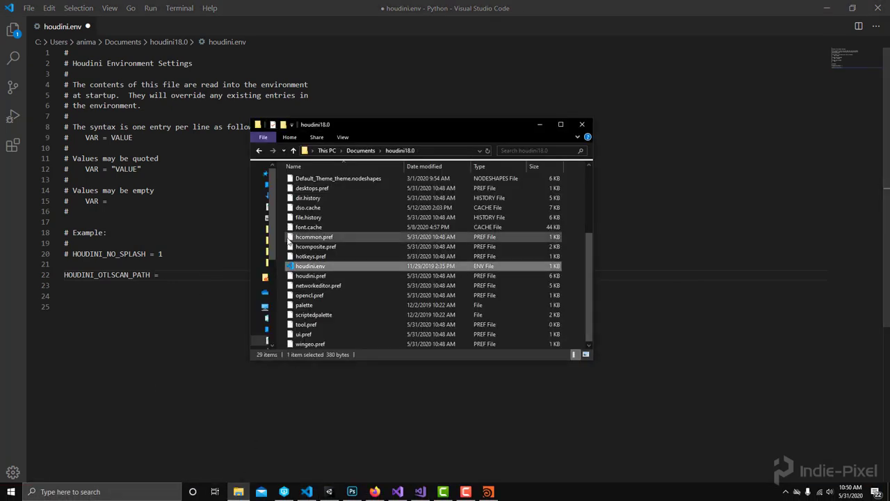
{"action": "left_click", "coordinate": [353, 150]}
{"action": "scroll", "coordinate": [368, 215], "scroll_direction": "down", "scroll_amount": 1}
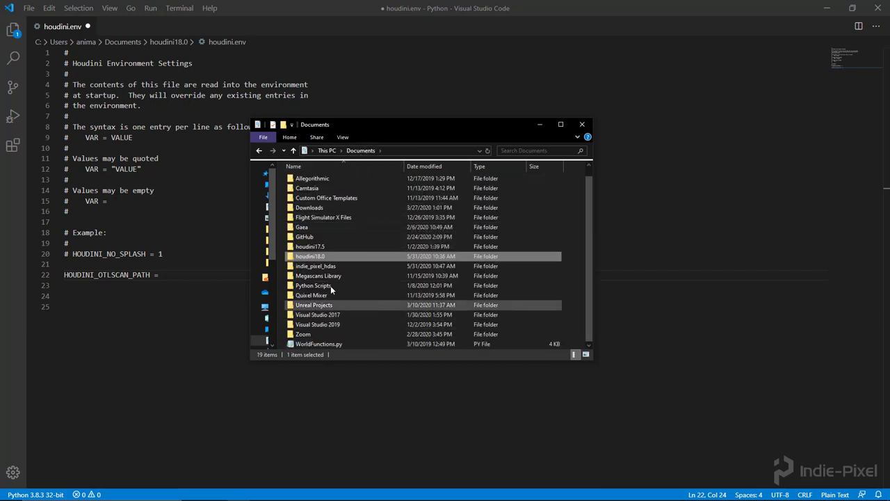
{"action": "scroll", "coordinate": [344, 275], "scroll_direction": "up", "scroll_amount": 1}
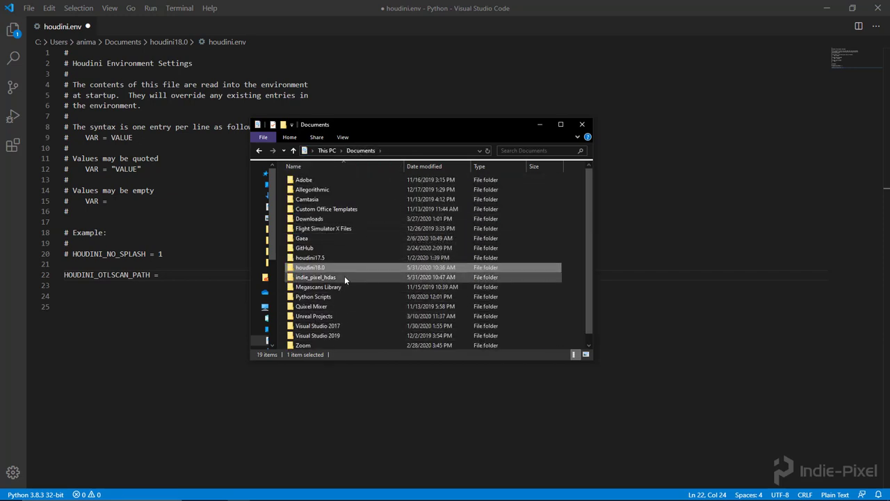
{"action": "scroll", "coordinate": [345, 275], "scroll_direction": "down", "scroll_amount": 1}
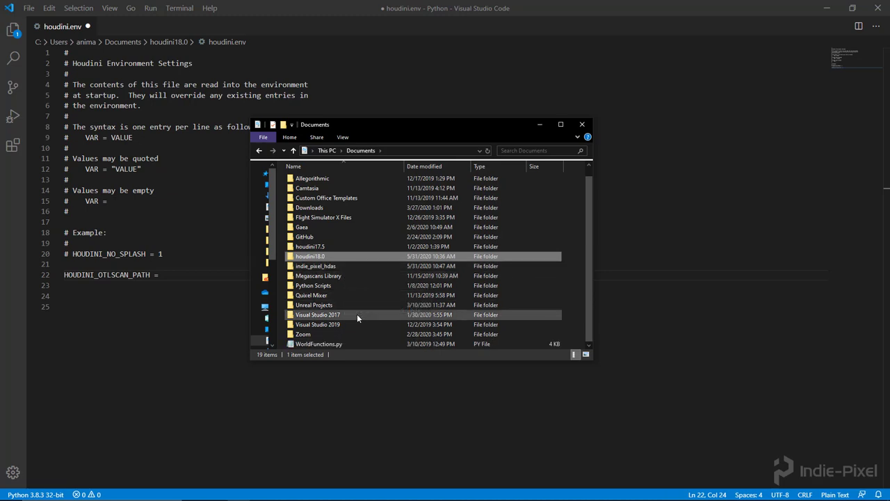
{"action": "left_click", "coordinate": [318, 266]}
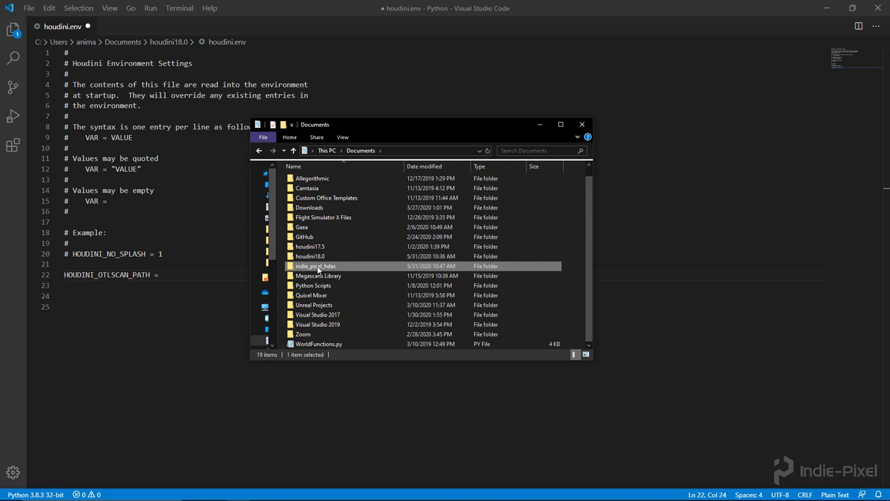
{"action": "double_click", "coordinate": [317, 267]}
{"action": "left_click", "coordinate": [305, 150]}
{"action": "key", "text": "ctrl+c"}
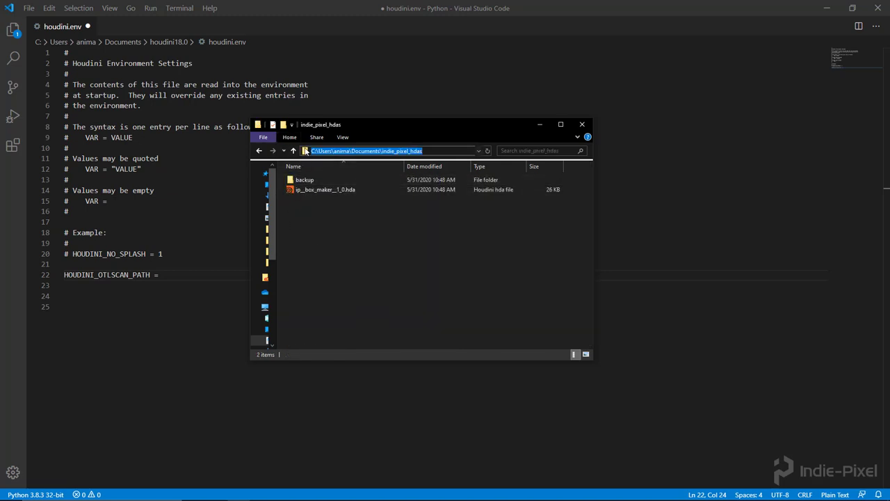
Paste the indie_pixel_hdas path after HOUDINI_OTLSCAN_PATH = and turn every backslash into a forward slash
{"action": "left_click", "coordinate": [513, 495]}
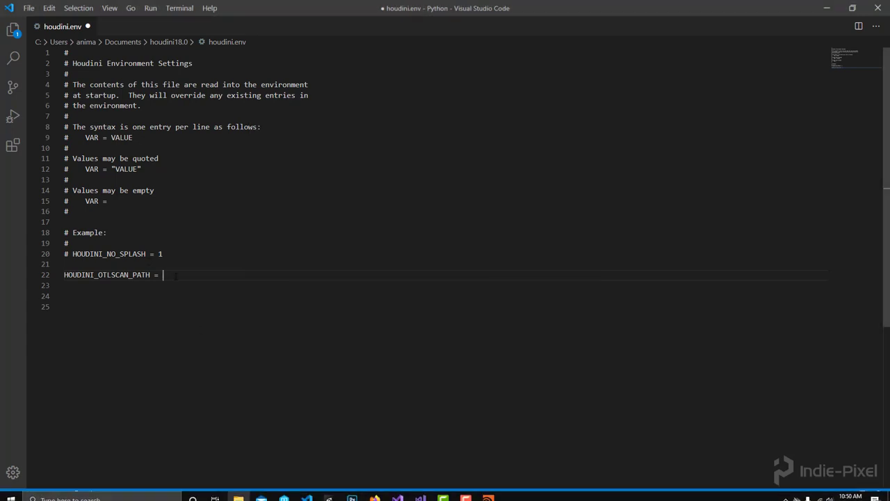
{"action": "key", "text": "ctrl+v"}
{"action": "key", "text": "Left"}
{"action": "key", "text": "Left"}
{"action": "key", "text": "Left"}
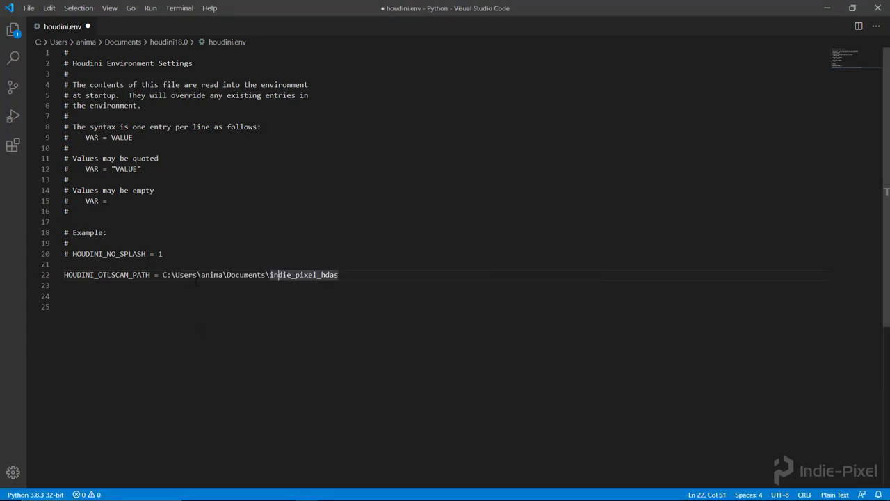
{"action": "key", "text": "BackSpace"}
{"action": "type", "text": "/"}
{"action": "key", "text": "Left"}
{"action": "key", "text": "Left"}
{"action": "key", "text": "Left"}
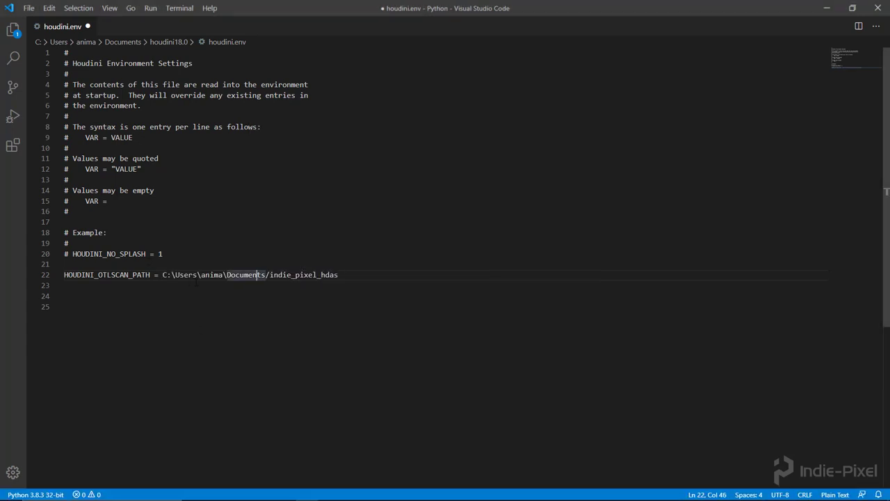
{"action": "key", "text": "BackSpace"}
{"action": "type", "text": "/"}
{"action": "key", "text": "Left"}
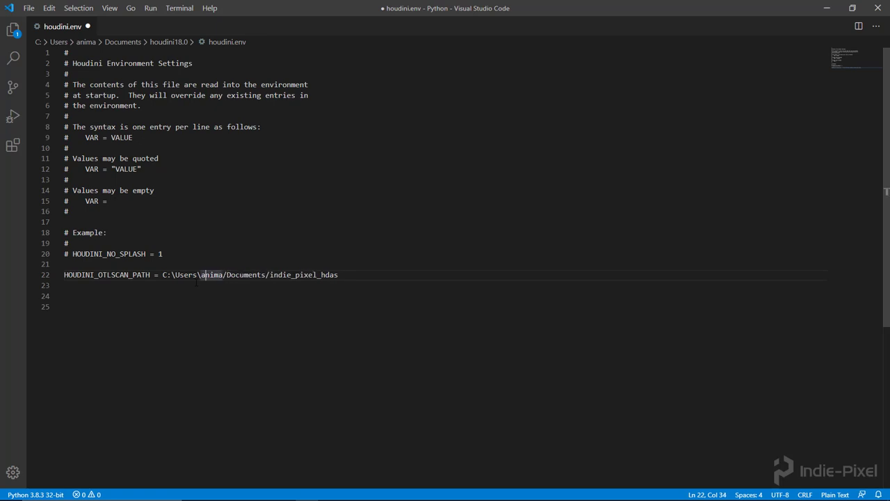
{"action": "key", "text": "BackSpace"}
{"action": "type", "text": "/"}
{"action": "key", "text": "Left"}
{"action": "key", "text": "BackSpace"}
{"action": "type", "text": "/"}
Review the variable name and folder path on line 22, then save houdini.env
{"action": "left_click", "coordinate": [387, 278]}
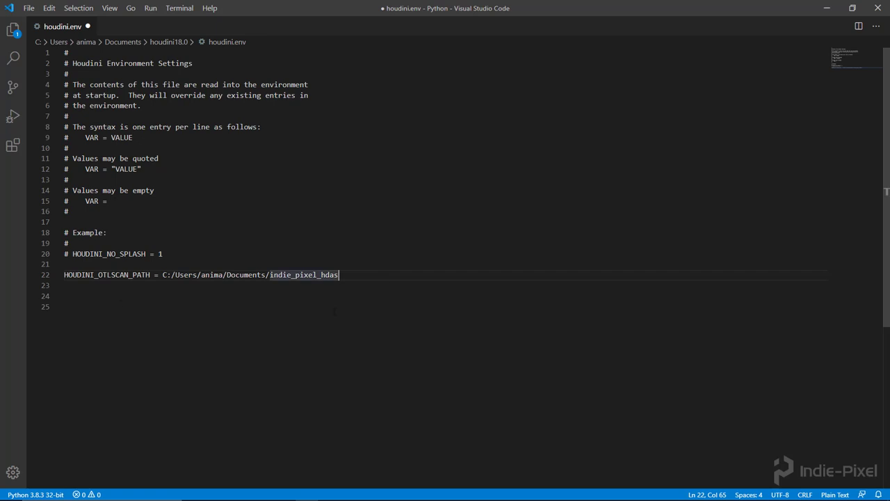
{"action": "left_click_drag", "start_coordinate": [150, 275], "coordinate": [53, 275]}
{"action": "left_click", "coordinate": [162, 275]}
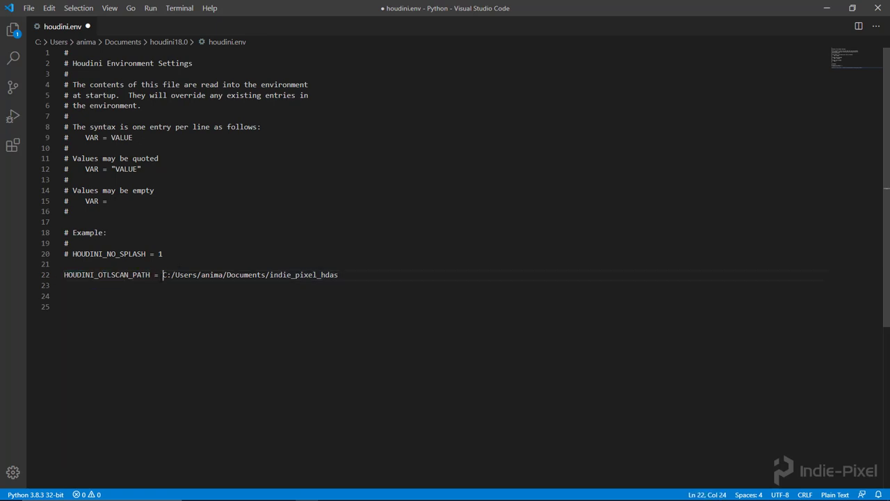
{"action": "left_click_drag", "start_coordinate": [164, 275], "coordinate": [389, 281]}
{"action": "left_click", "coordinate": [382, 320]}
{"action": "key", "text": "ctrl+s"}
Close Houdini and relaunch Houdini Core 18.0.416 from Windows search with 'houd'
{"action": "left_click", "coordinate": [489, 493]}
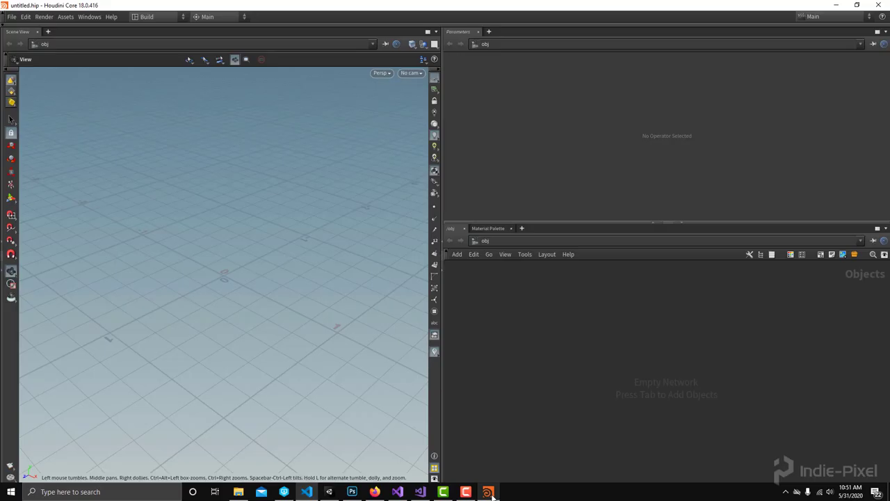
{"action": "left_click", "coordinate": [884, 4]}
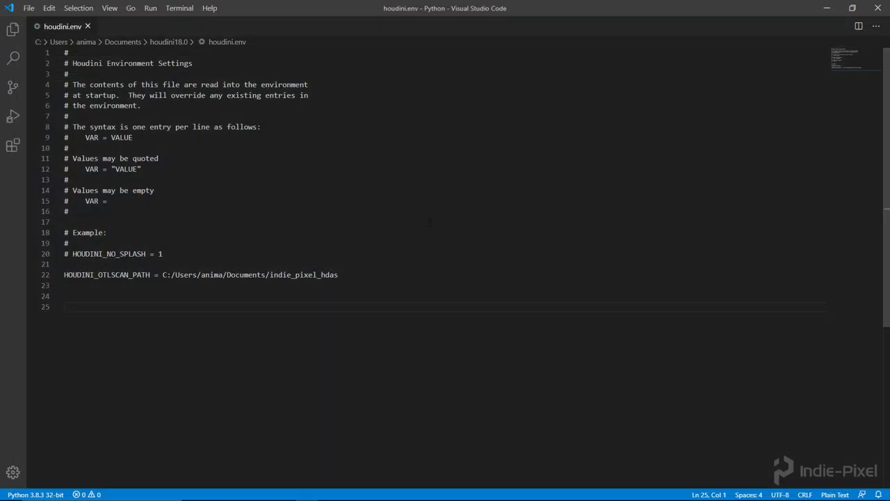
{"action": "key", "text": "super"}
{"action": "type", "text": "houd"}
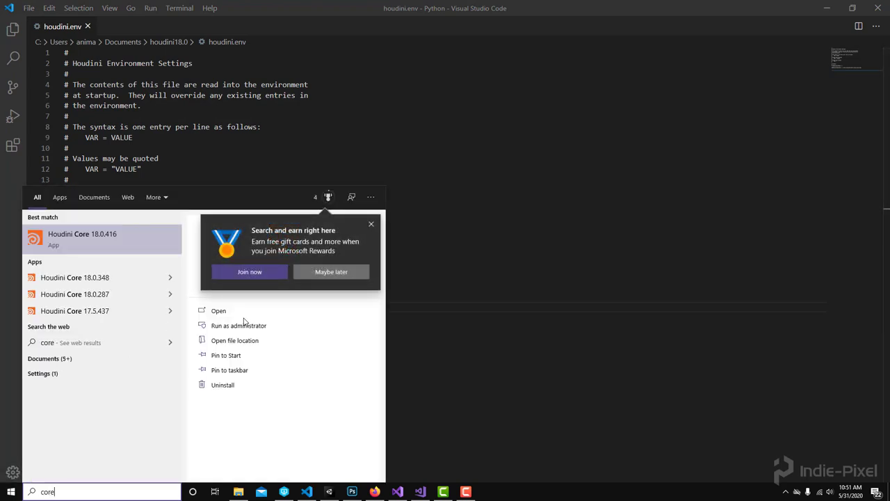
{"action": "key", "text": "Return"}
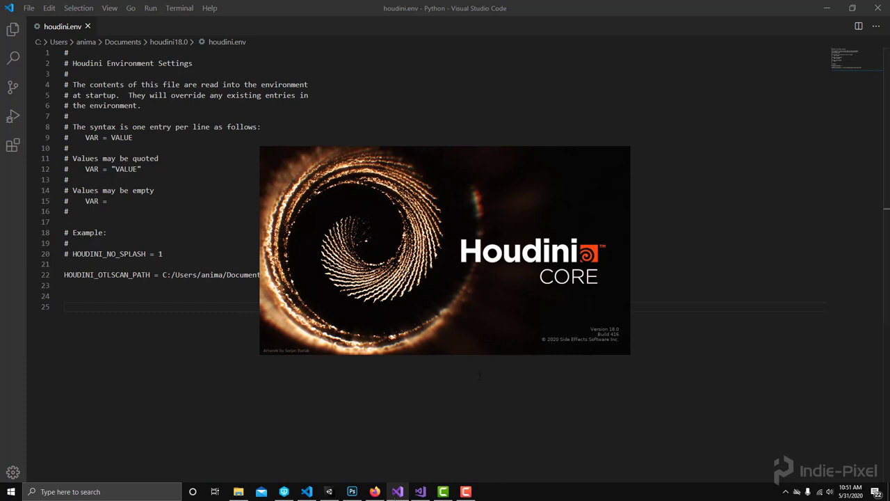
{"action": "scroll", "coordinate": [486, 374], "scroll_direction": "down", "scroll_amount": 1}
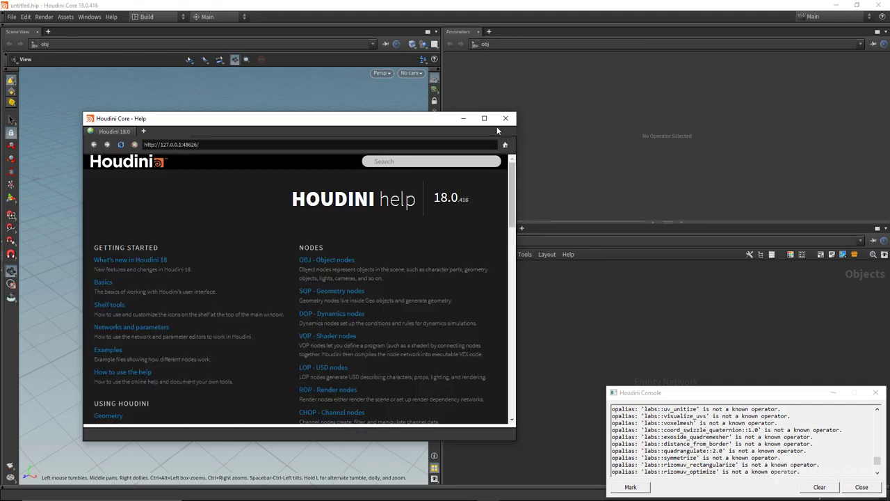
Close Houdini's Help window and enlarge the console to show more warnings
{"action": "left_click", "coordinate": [509, 121]}
{"action": "left_click_drag", "start_coordinate": [715, 387], "coordinate": [712, 249]}
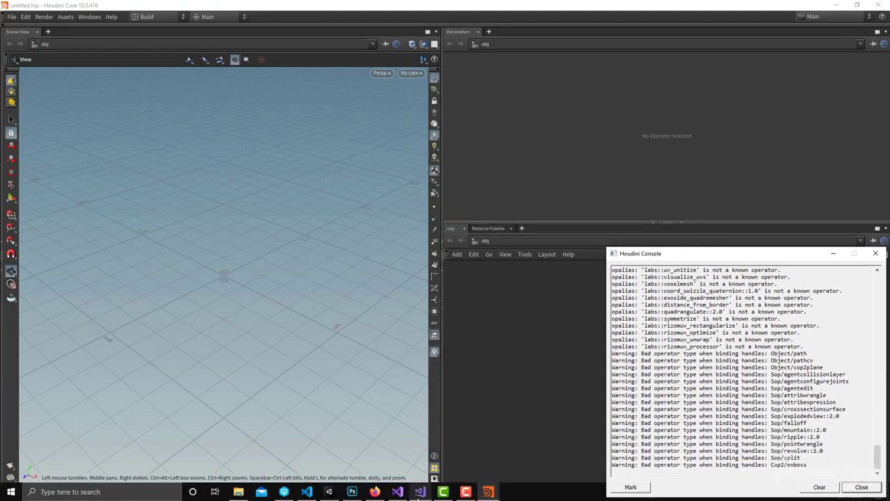
Compare the line 22 folder path in houdini.env with the console's unknown-operator warnings
{"action": "left_click", "coordinate": [307, 492]}
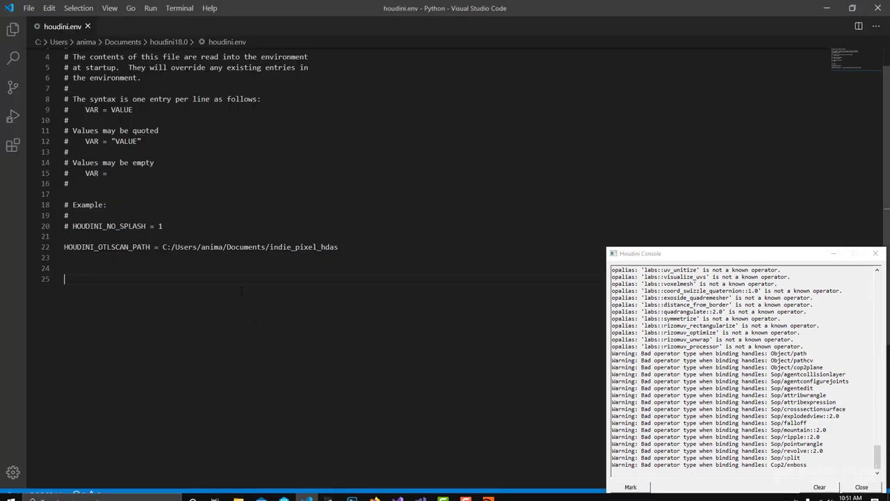
{"action": "left_click_drag", "start_coordinate": [162, 247], "coordinate": [339, 248]}
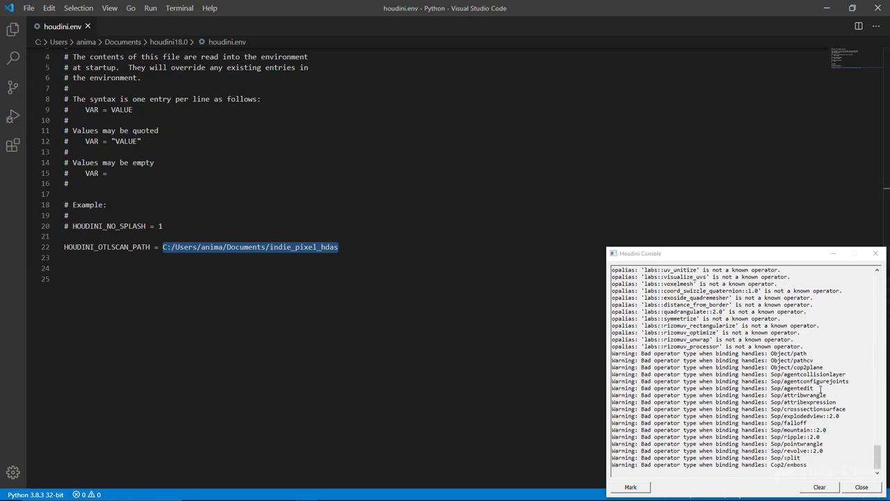
{"action": "left_click_drag", "start_coordinate": [826, 430], "coordinate": [791, 430]}
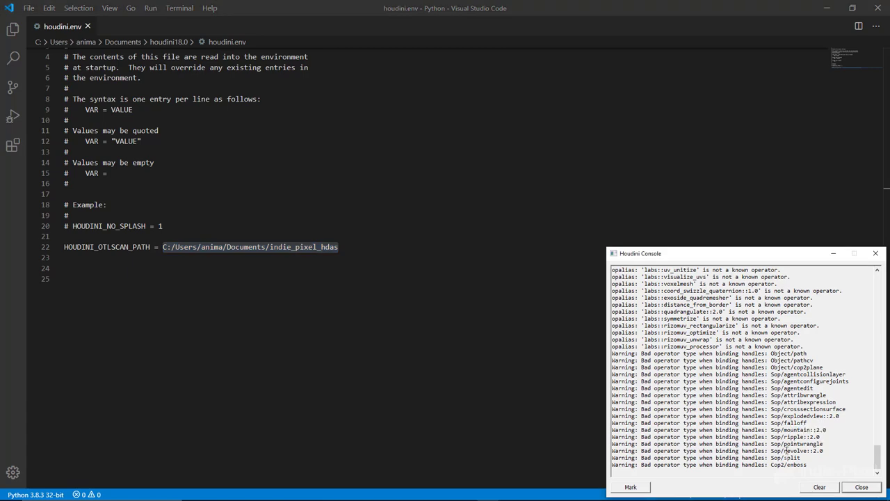
{"action": "left_click_drag", "start_coordinate": [788, 451], "coordinate": [613, 450]}
{"action": "mouse_move", "coordinate": [877, 460]}
{"action": "left_mouse_down"}
{"action": "mouse_move", "coordinate": [871, 299]}
{"action": "mouse_move", "coordinate": [879, 464]}
{"action": "left_mouse_up"}
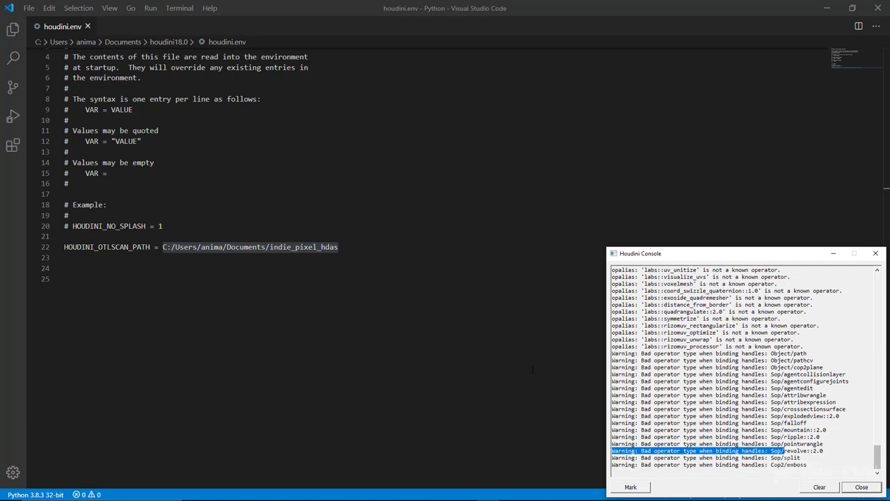
{"action": "left_click", "coordinate": [332, 279]}
Append ;& after the indie_pixel_hdas path on line 22 and save houdini.env
{"action": "double_click", "coordinate": [334, 247]}
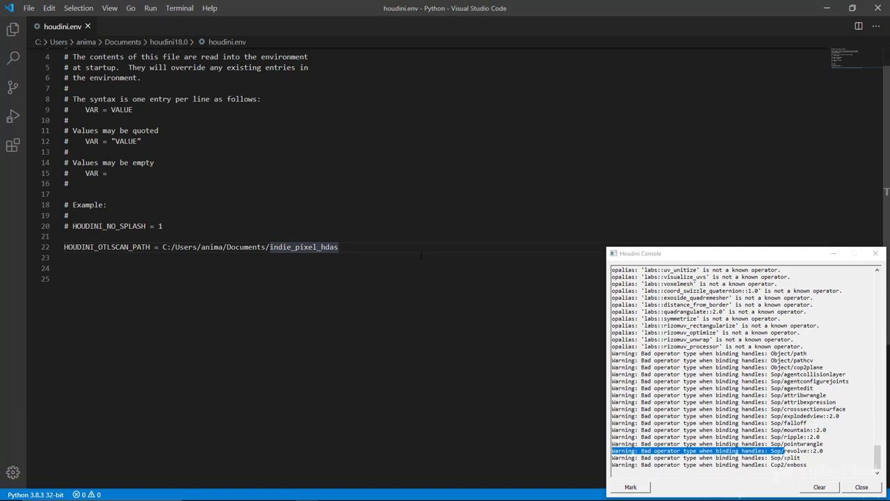
{"action": "type", "text": ";"}
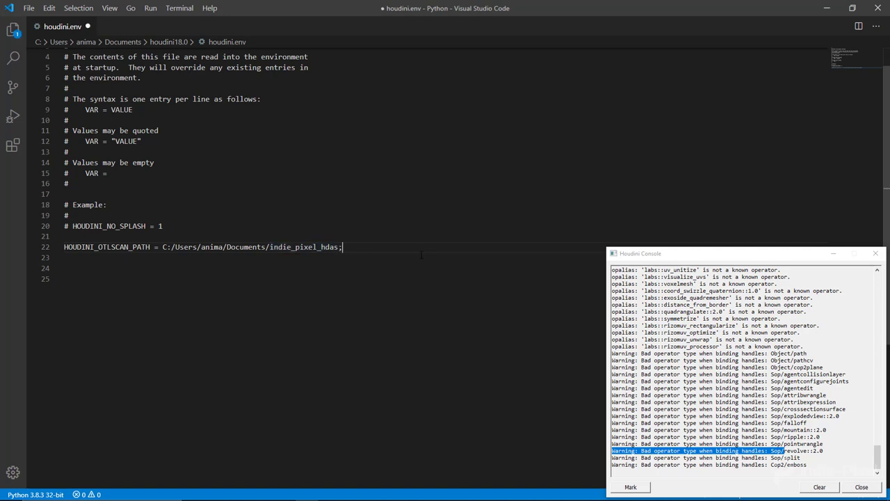
{"action": "type", "text": "&"}
{"action": "key", "text": "ctrl+s"}
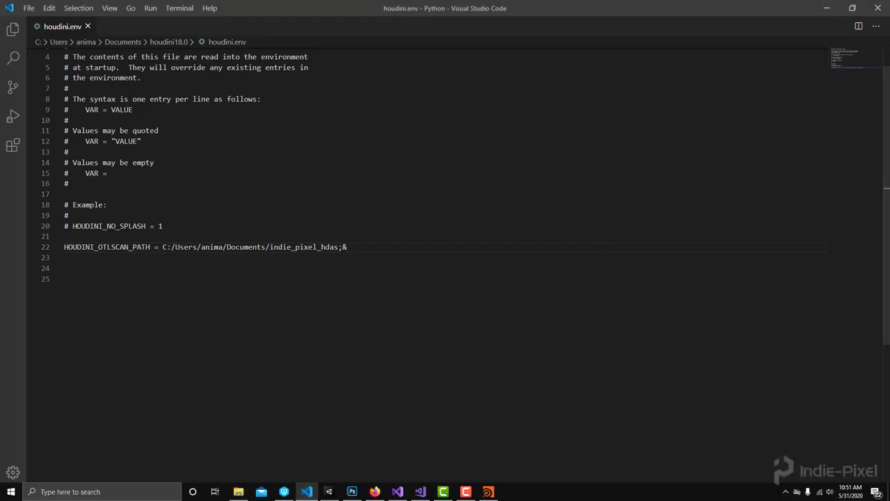
{"action": "left_click", "coordinate": [488, 491]}
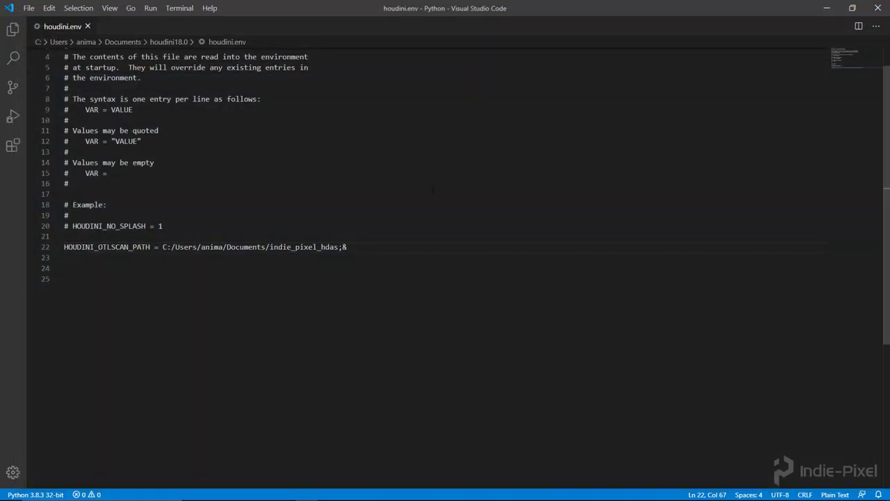
{"action": "left_click_drag", "start_coordinate": [339, 247], "coordinate": [163, 247]}
{"action": "left_click_drag", "start_coordinate": [347, 247], "coordinate": [343, 247]}
Relaunch Houdini via 'houd' search, close its Help window and minimize the console
{"action": "mouse_move", "coordinate": [432, 498]}
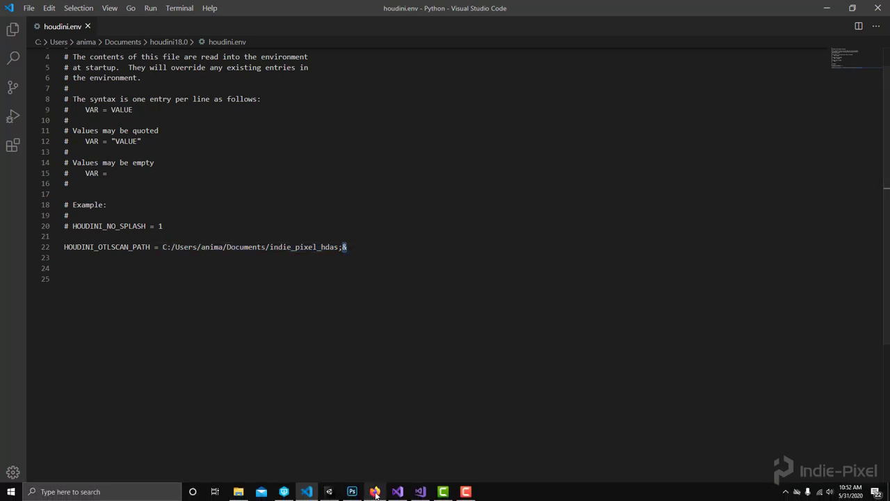
{"action": "left_click", "coordinate": [69, 492]}
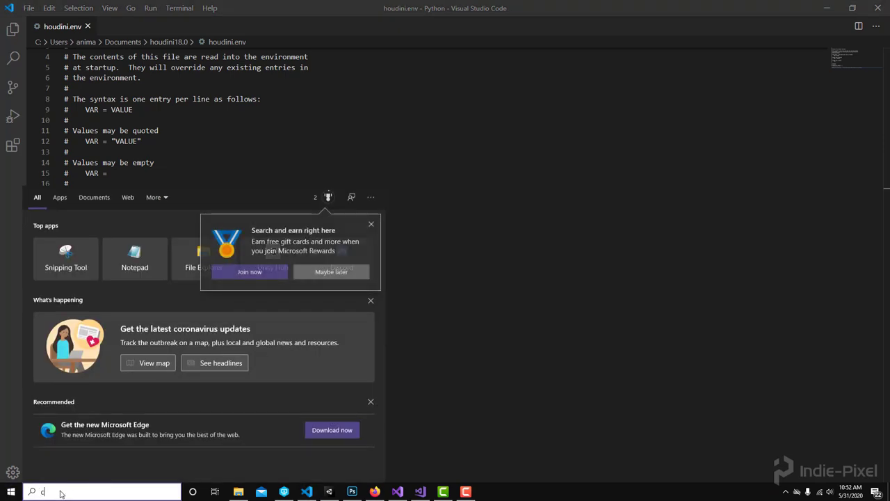
{"action": "type", "text": "houd"}
{"action": "key", "text": "Return"}
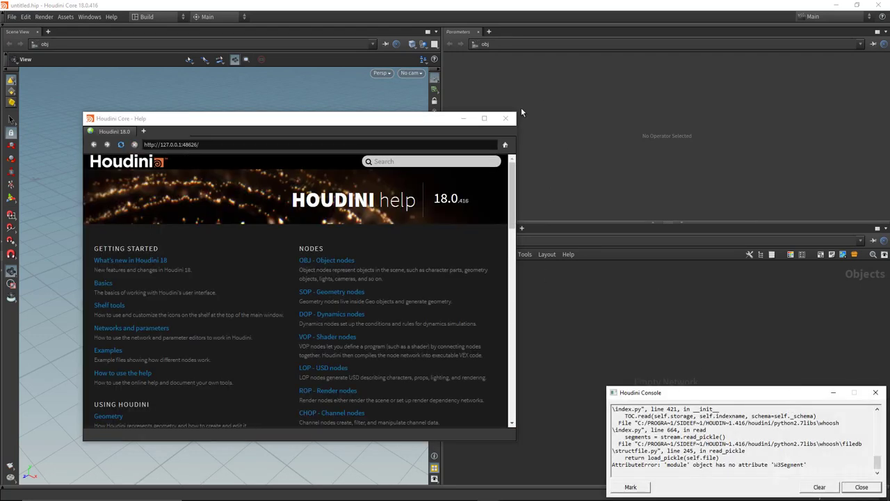
{"action": "left_click", "coordinate": [506, 118]}
{"action": "left_click", "coordinate": [834, 393]}
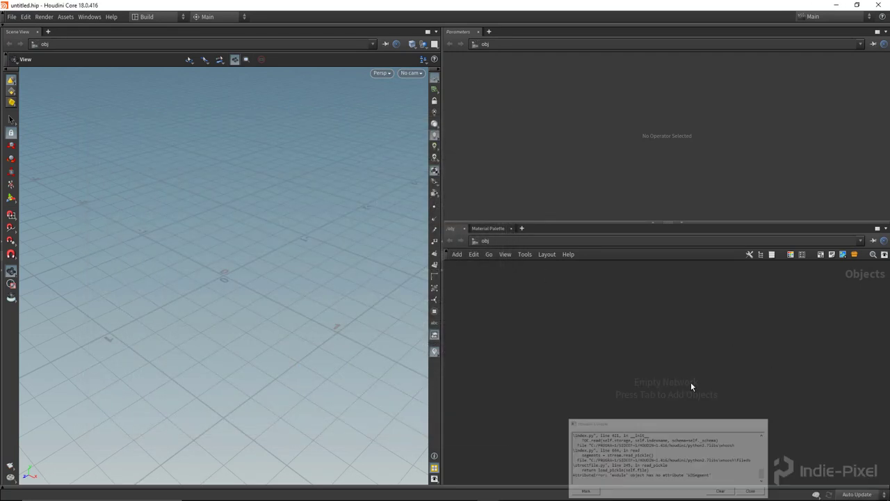
Place an Ip Box Maker 1.0 node from Indie-Pixel > Utils, then show Documents in File Explorer
{"action": "key", "text": "Tab"}
{"action": "mouse_move", "coordinate": [684, 342]}
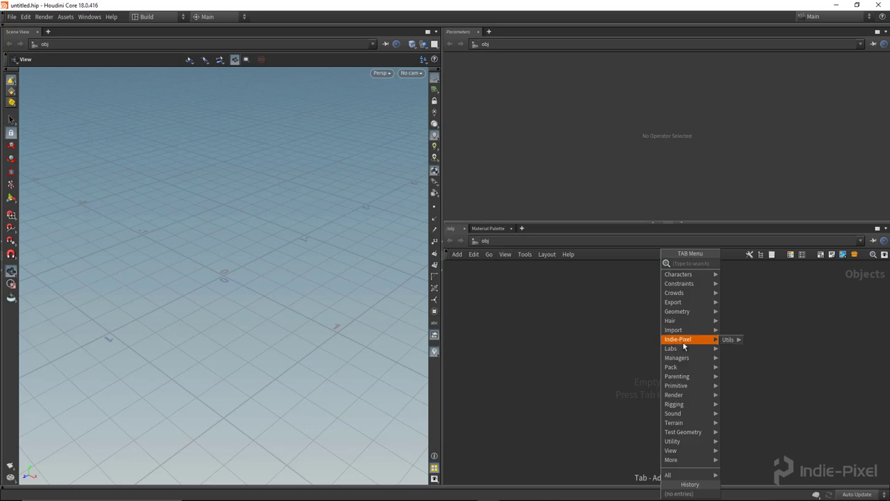
{"action": "mouse_move", "coordinate": [730, 341]}
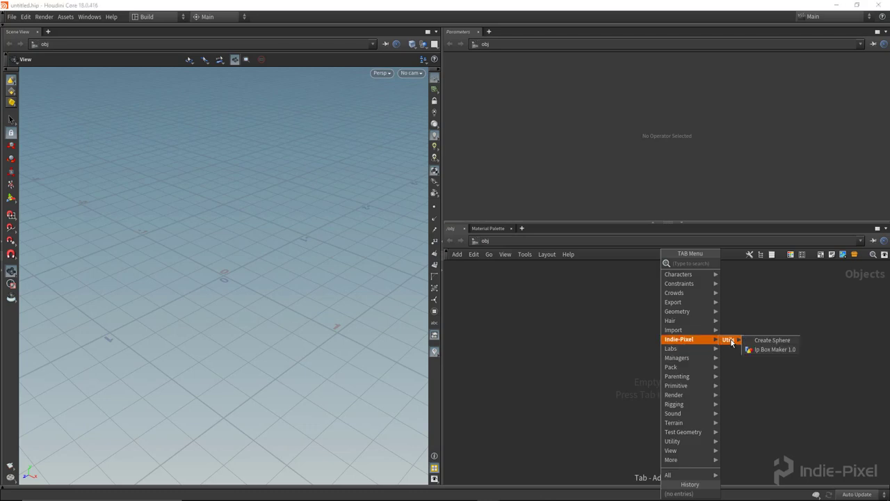
{"action": "left_click", "coordinate": [771, 350]}
{"action": "left_click", "coordinate": [641, 359]}
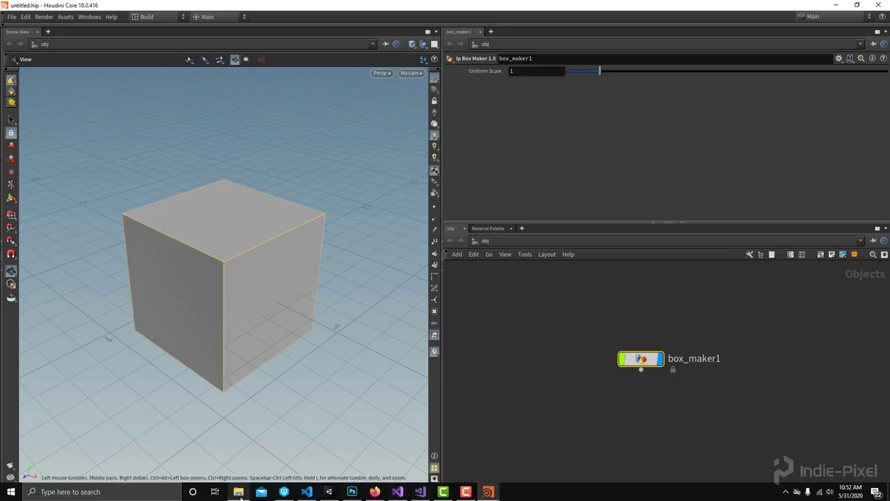
{"action": "left_click", "coordinate": [239, 492]}
{"action": "left_click", "coordinate": [361, 151]}
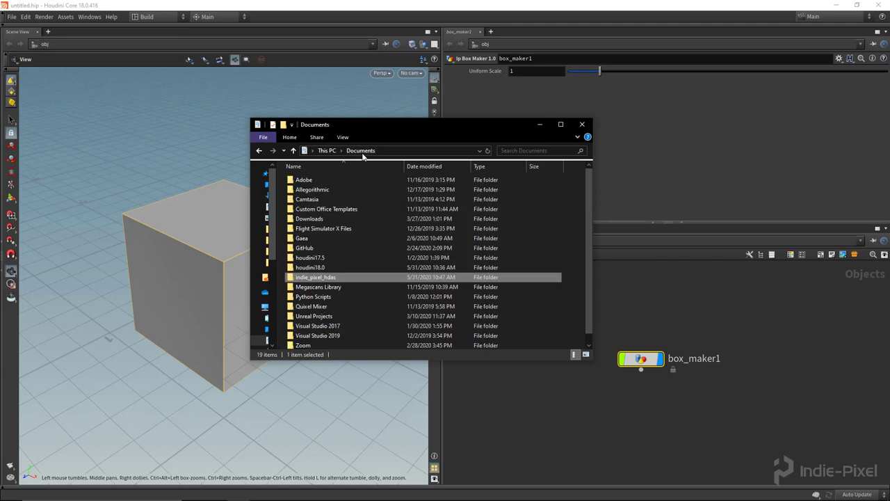